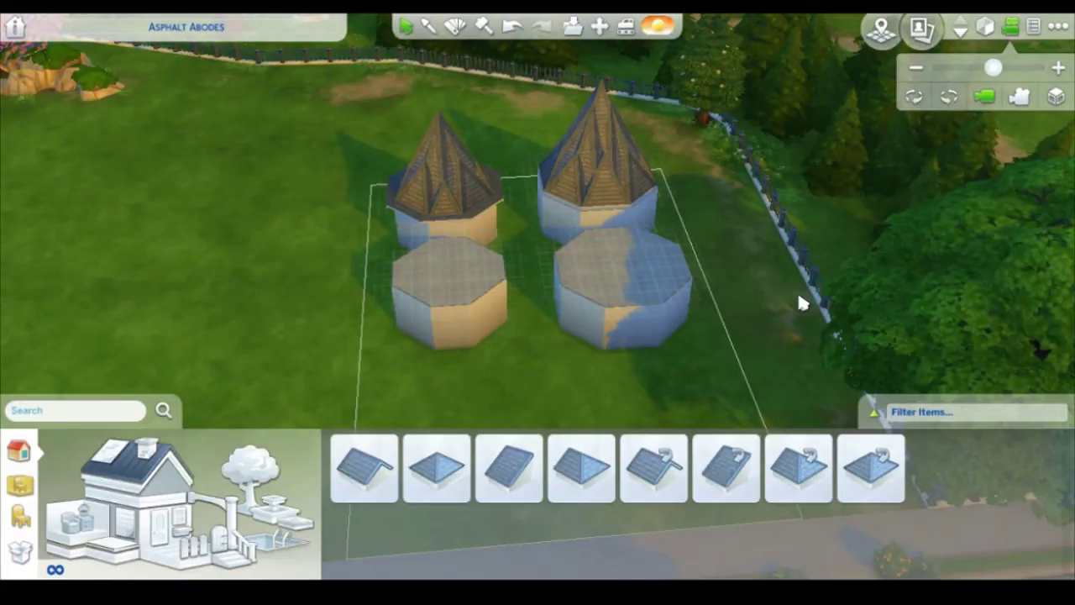
Step: Examine the two octagonal rooms with finished turret roofs and the two unroofed octagonal rooms from several distances
left_click_drag(802, 303, 939, 280)
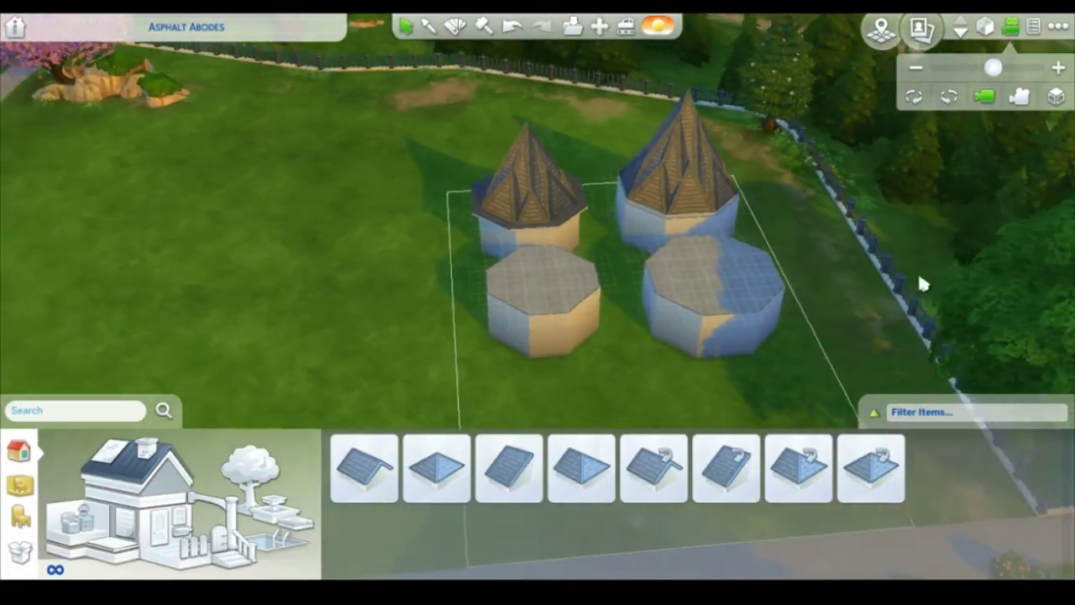
scroll(861, 274, "up", 5)
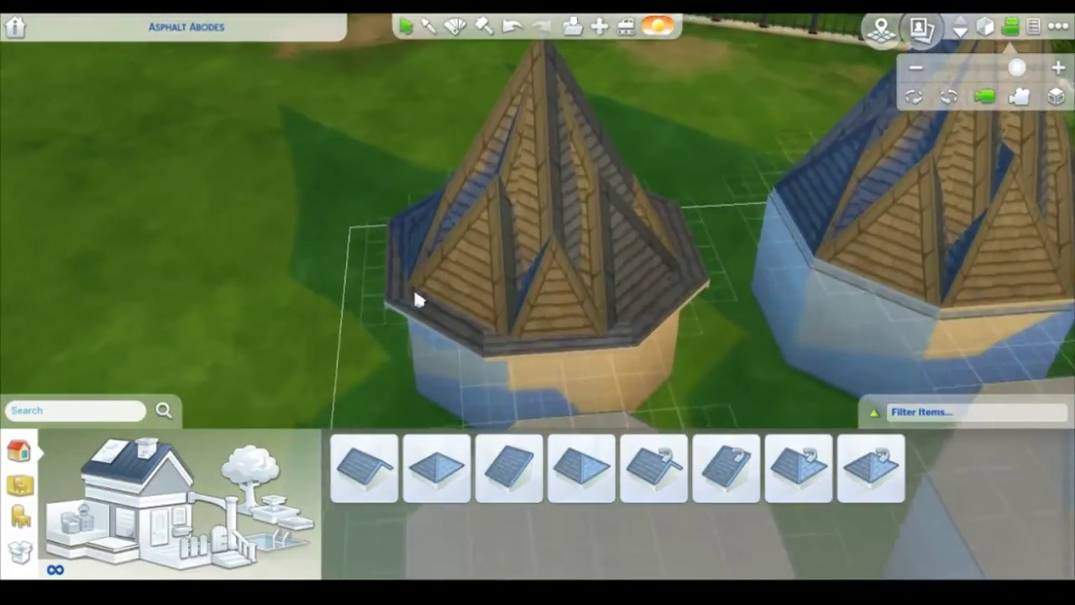
scroll(416, 294, "down", 2)
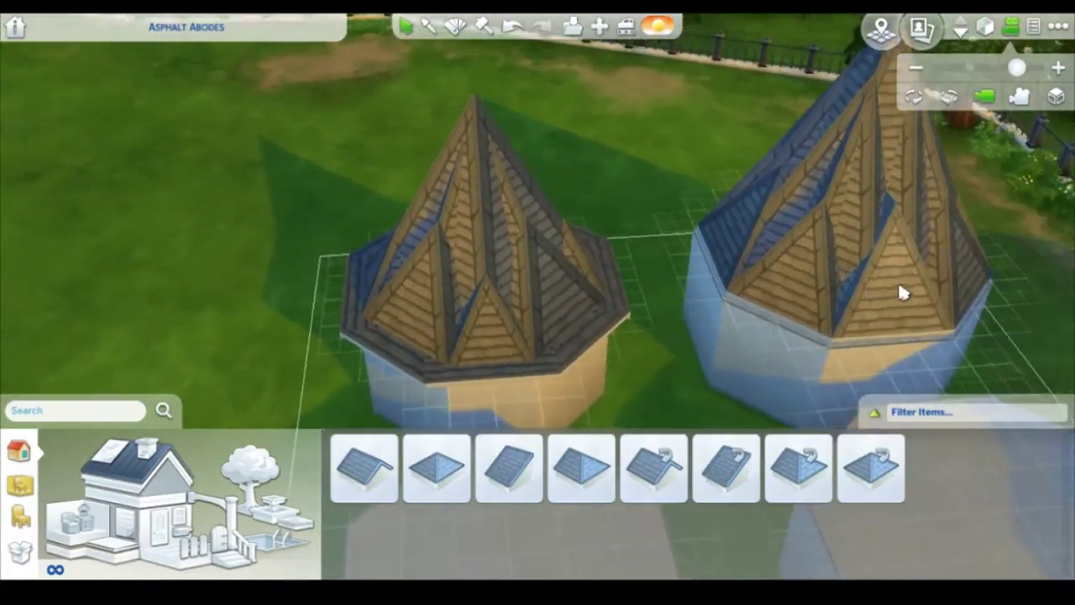
scroll(692, 291, "down", 1)
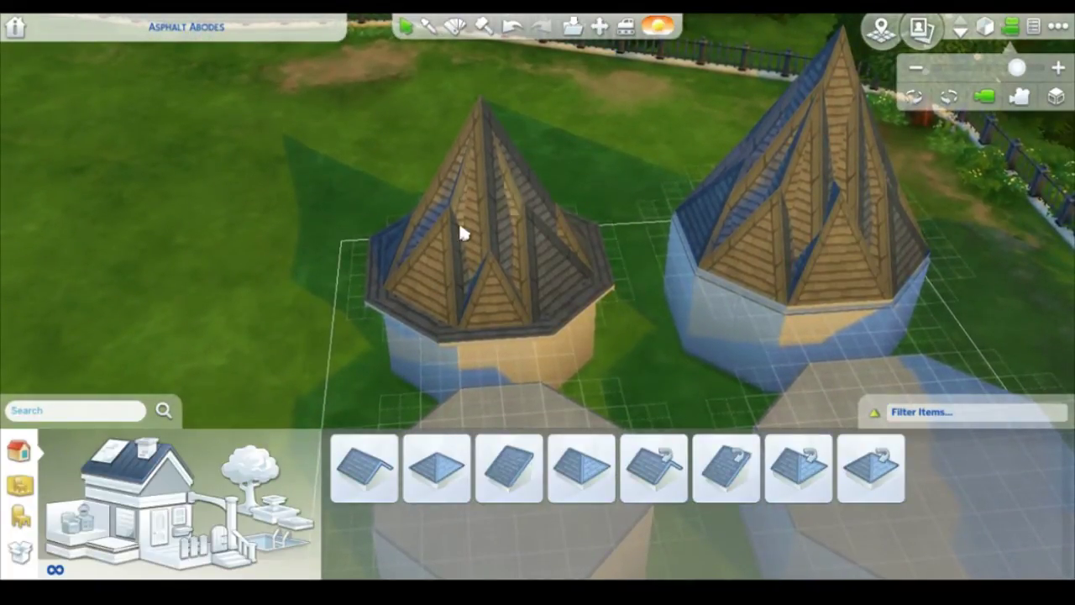
scroll(461, 232, "up", 1)
scroll(471, 235, "down", 2)
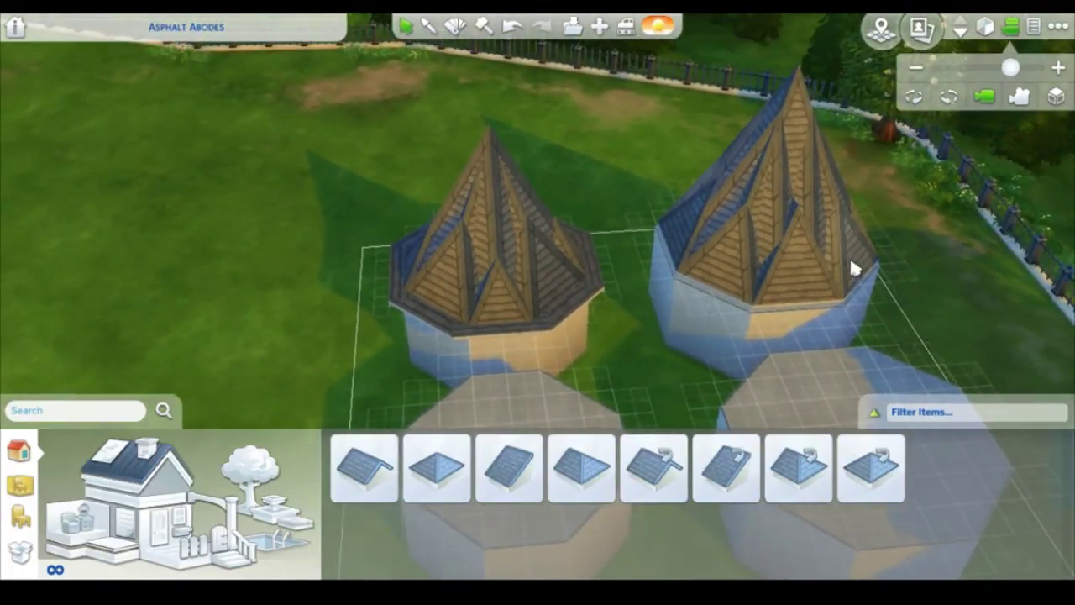
scroll(856, 273, "down", 2)
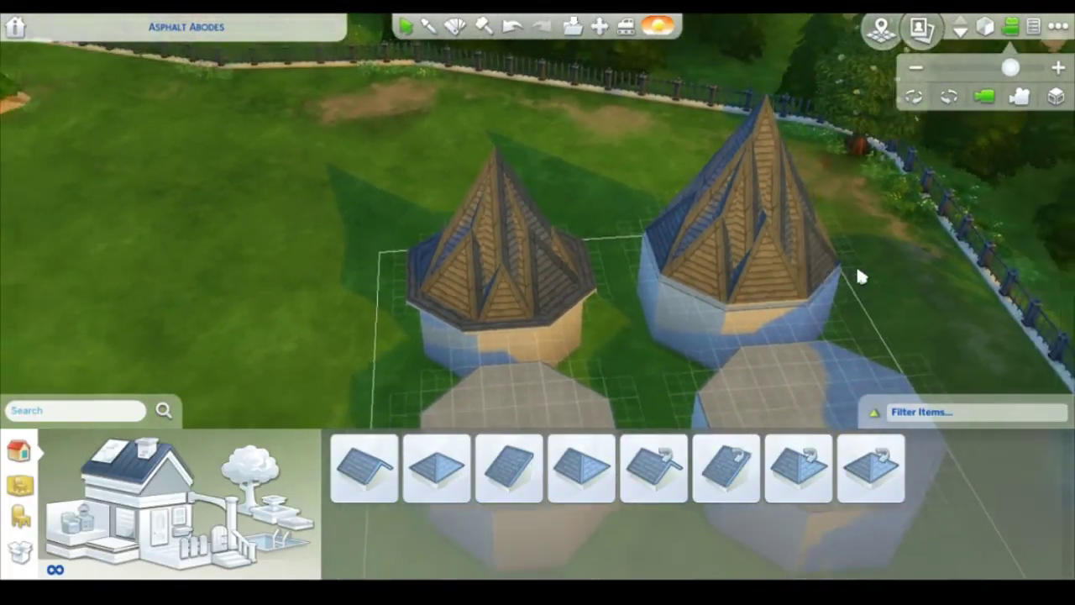
scroll(858, 275, "up", 2)
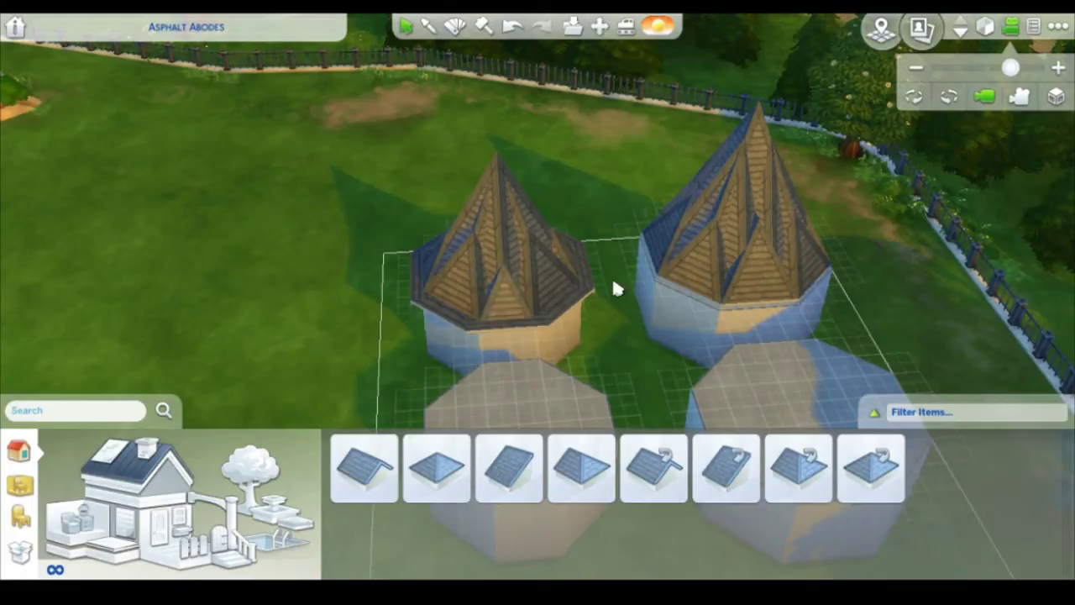
scroll(508, 286, "up", 2)
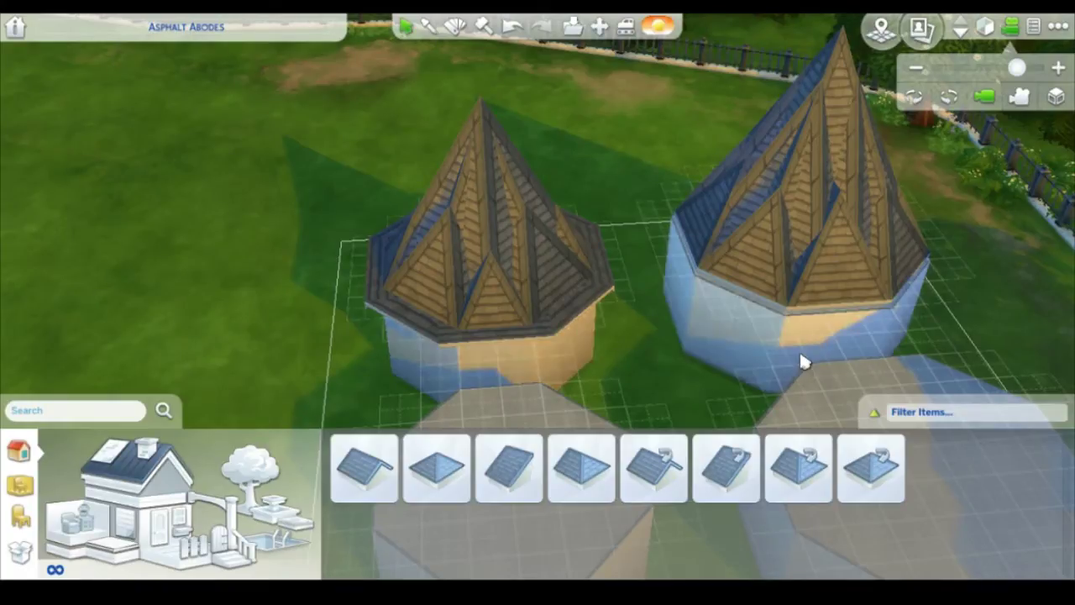
scroll(651, 344, "down", 1)
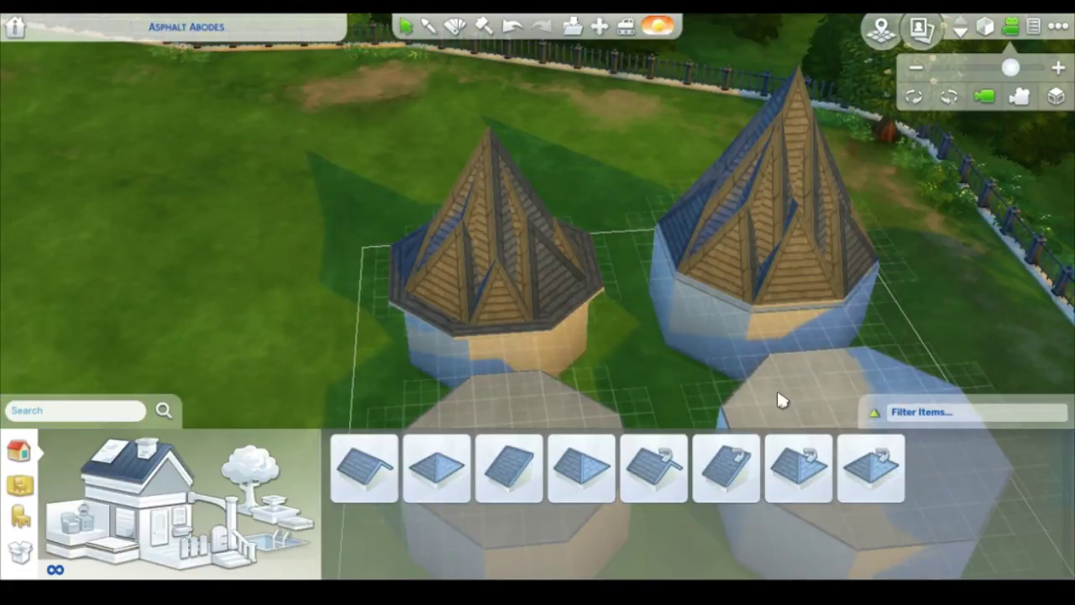
scroll(776, 388, "up", 2)
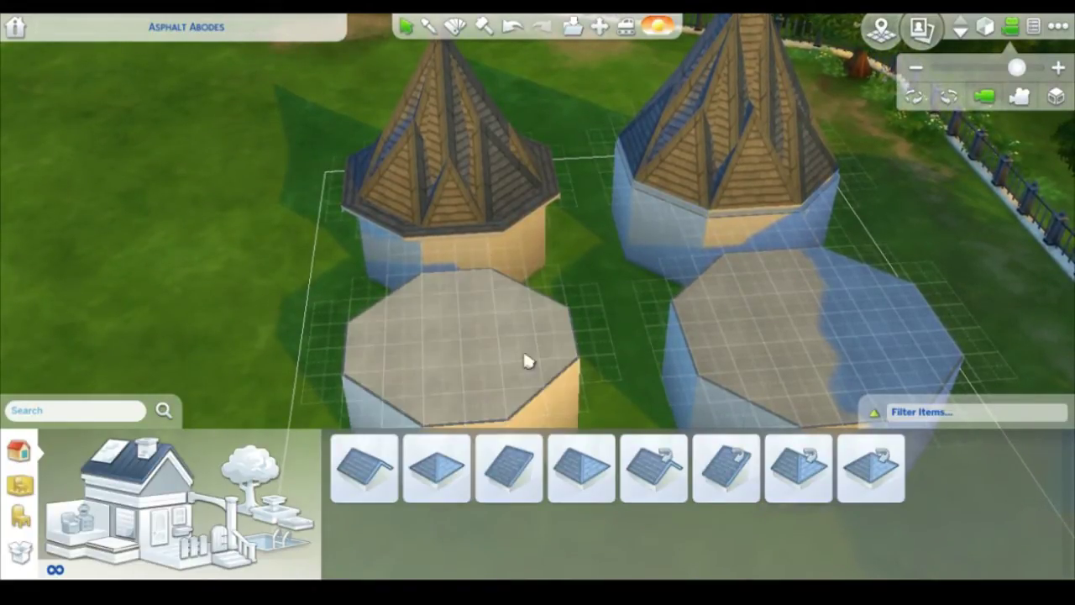
scroll(818, 299, "up", 2)
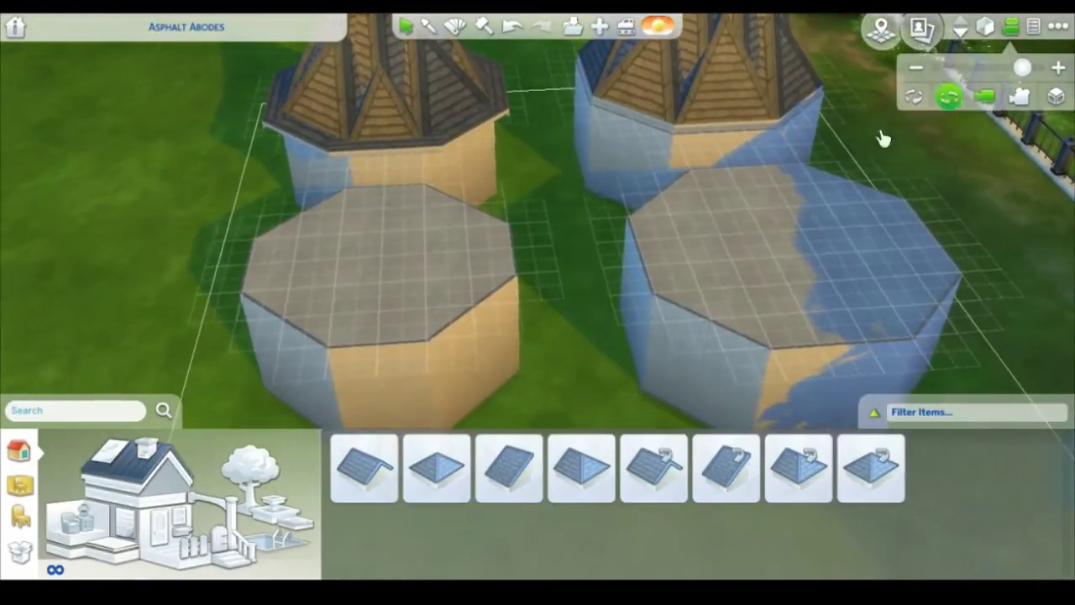
scroll(475, 200, "down", 4)
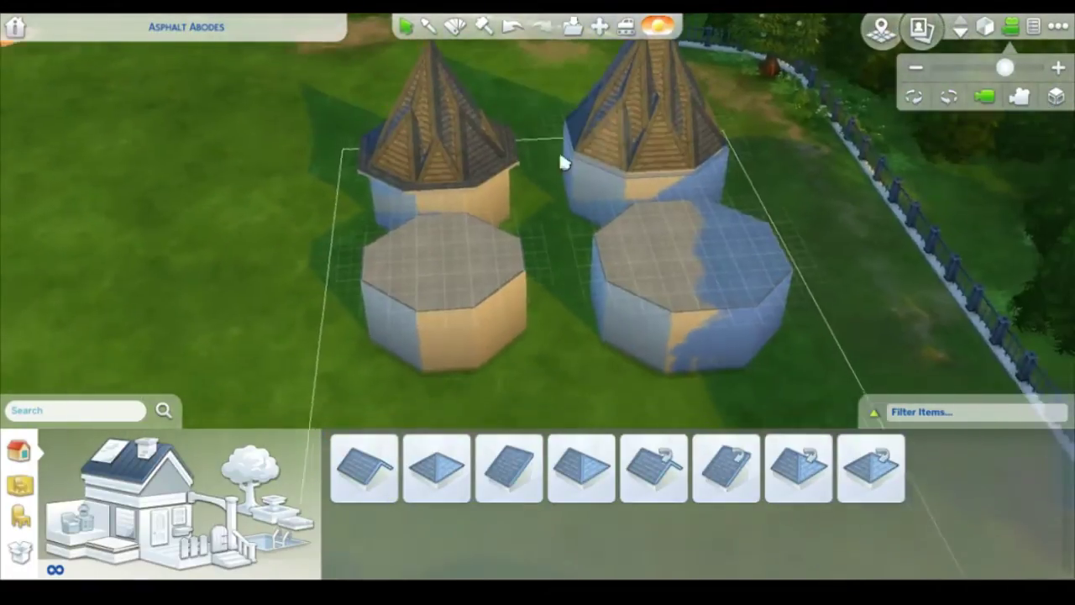
scroll(432, 228, "up", 5)
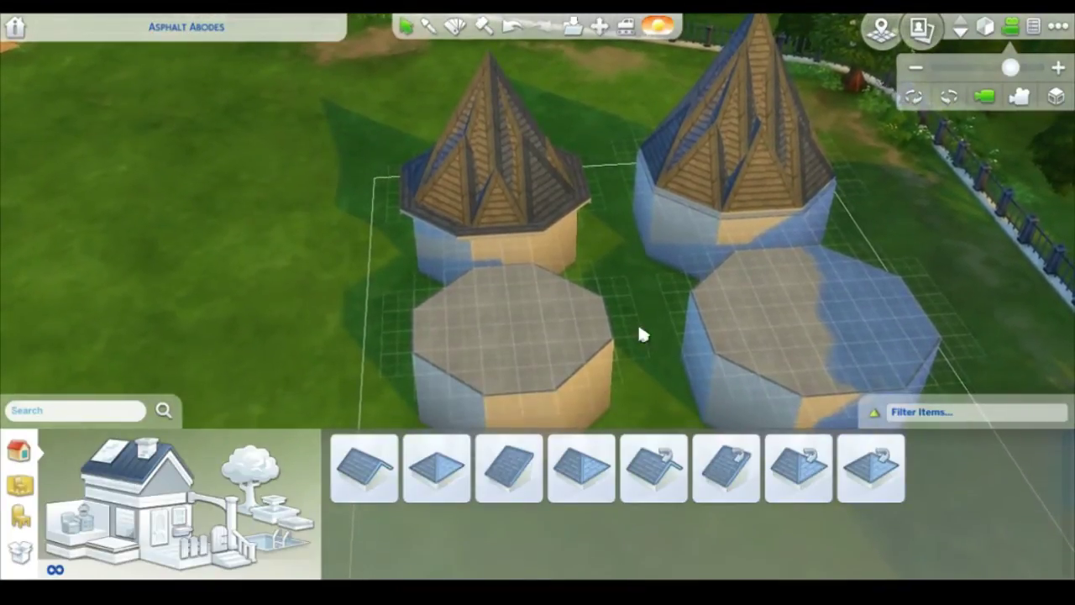
Step: Place a Hipped Roof near the middle of the smaller unroofed octagonal room, using the top-down view
mouse_move(438, 491)
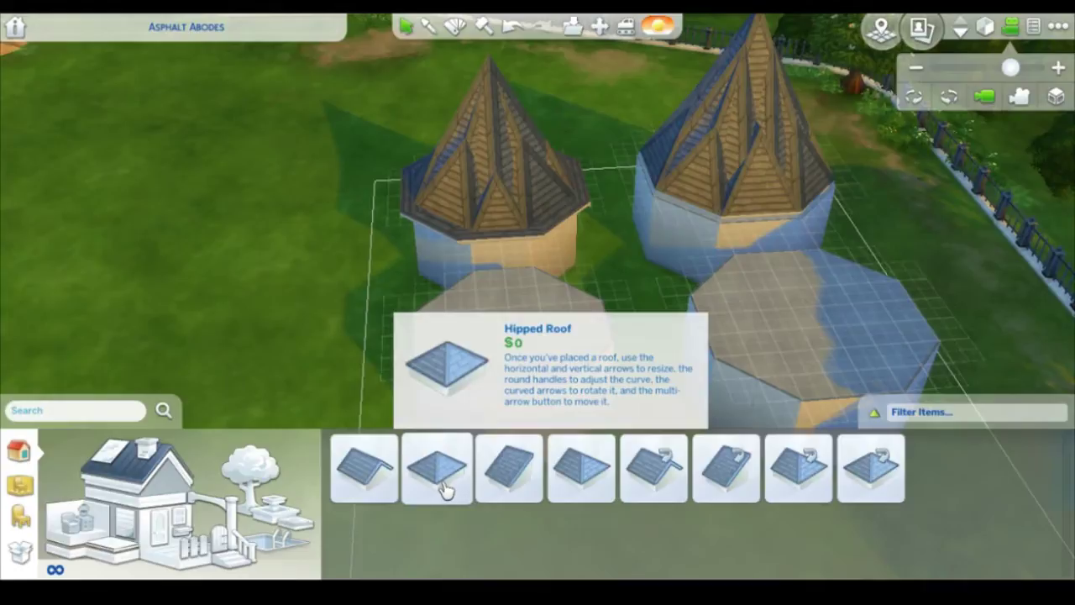
mouse_move(390, 502)
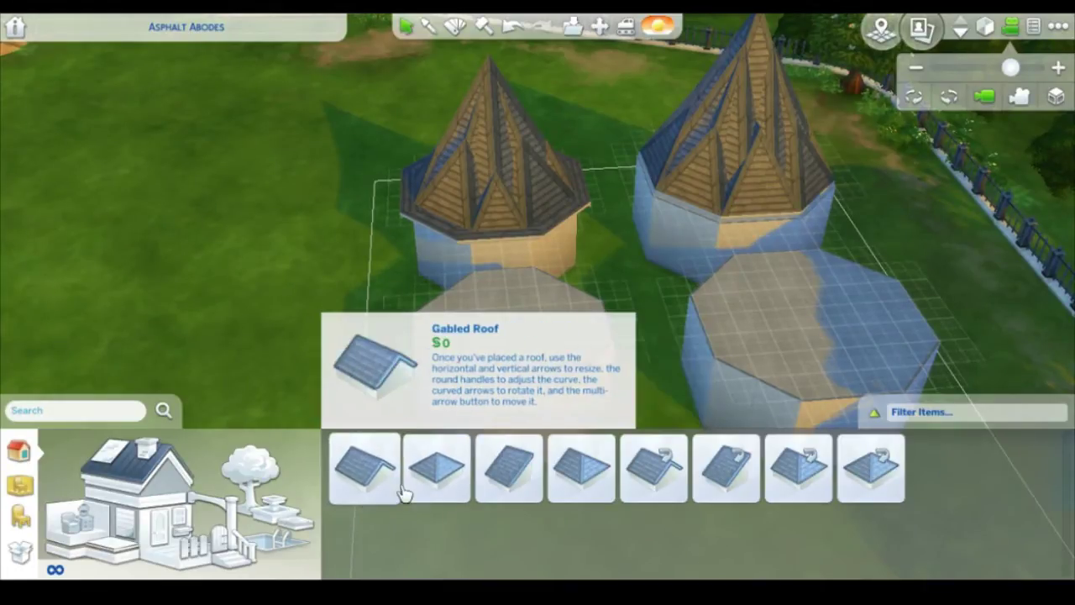
mouse_move(808, 469)
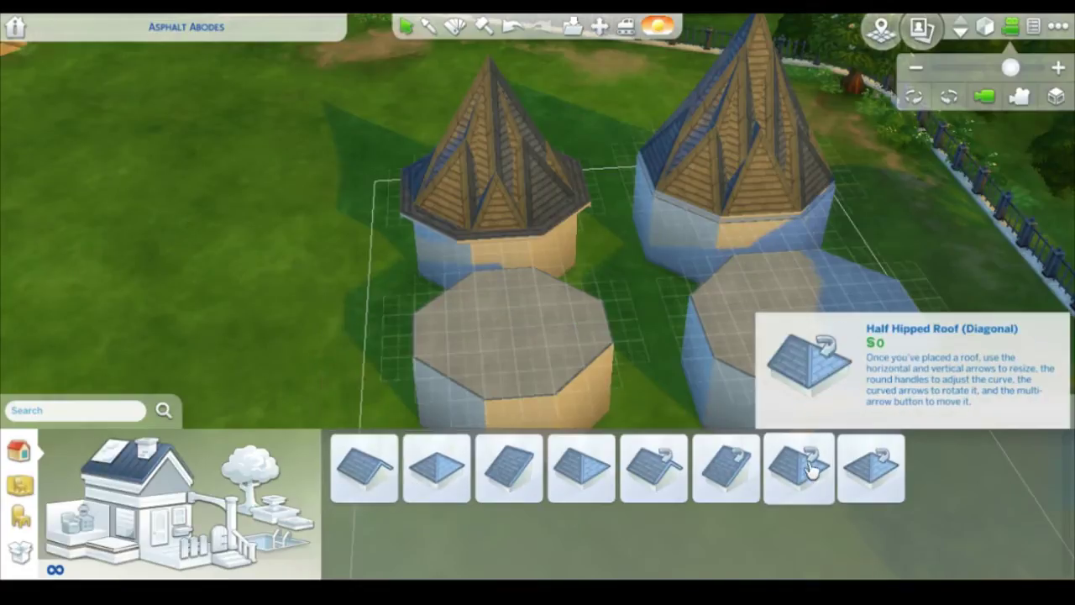
mouse_move(900, 482)
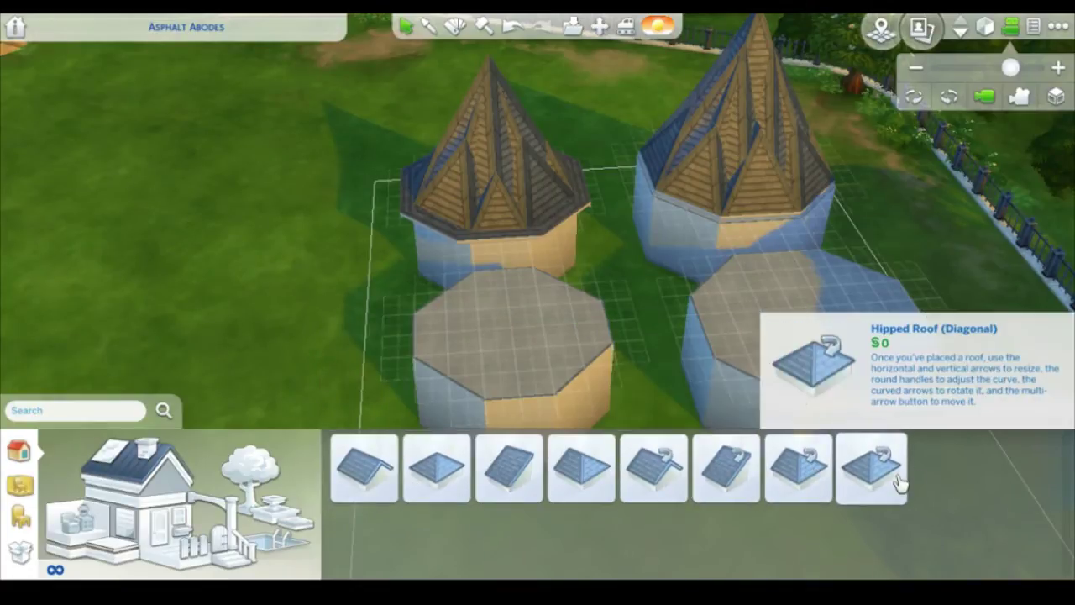
scroll(493, 359, "up", 2)
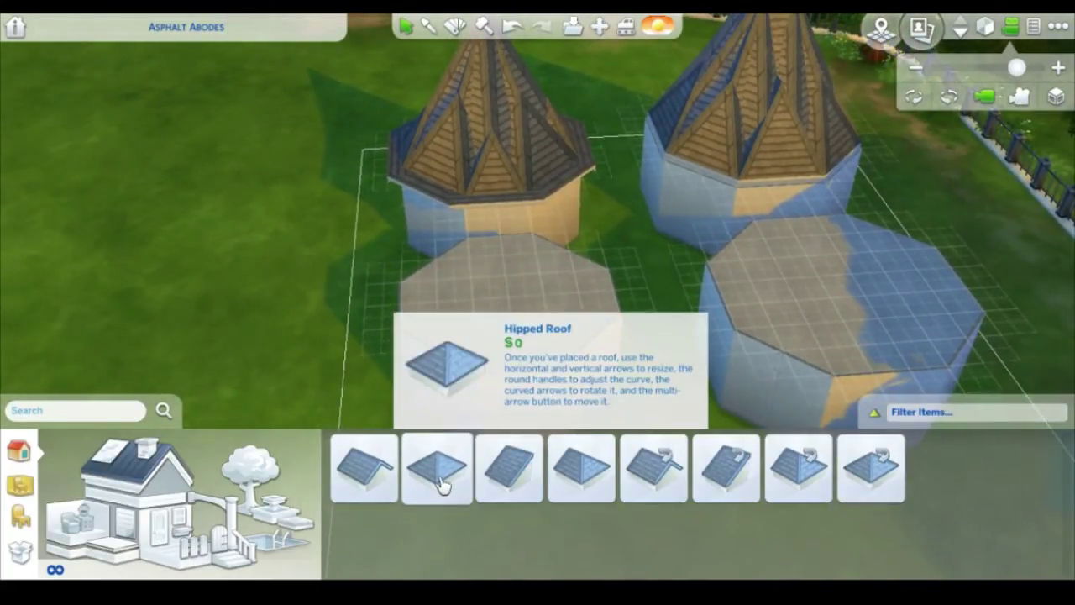
left_click(441, 482)
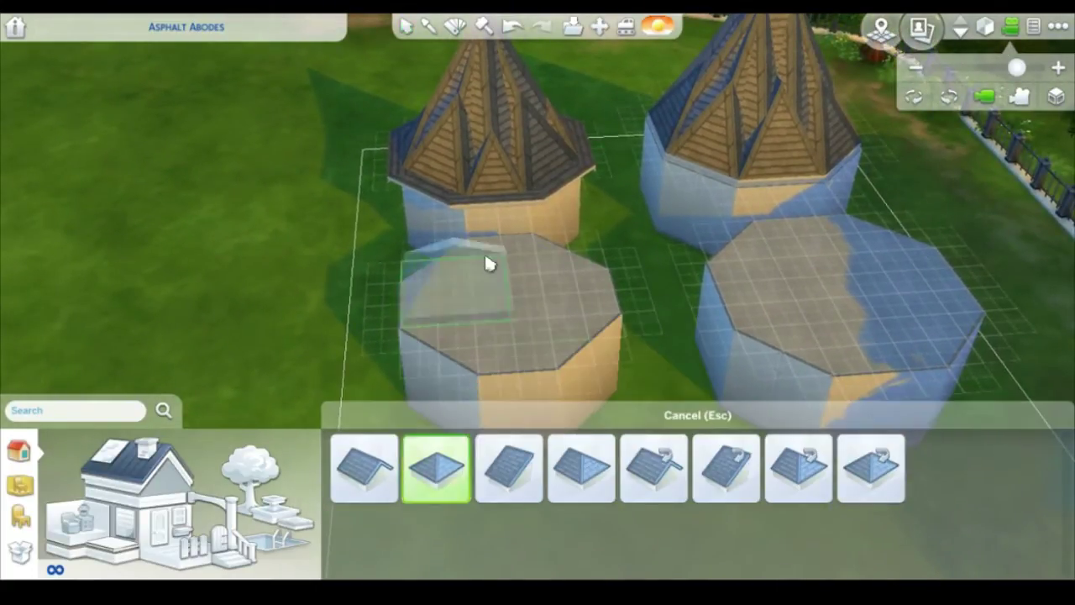
left_click(1056, 100)
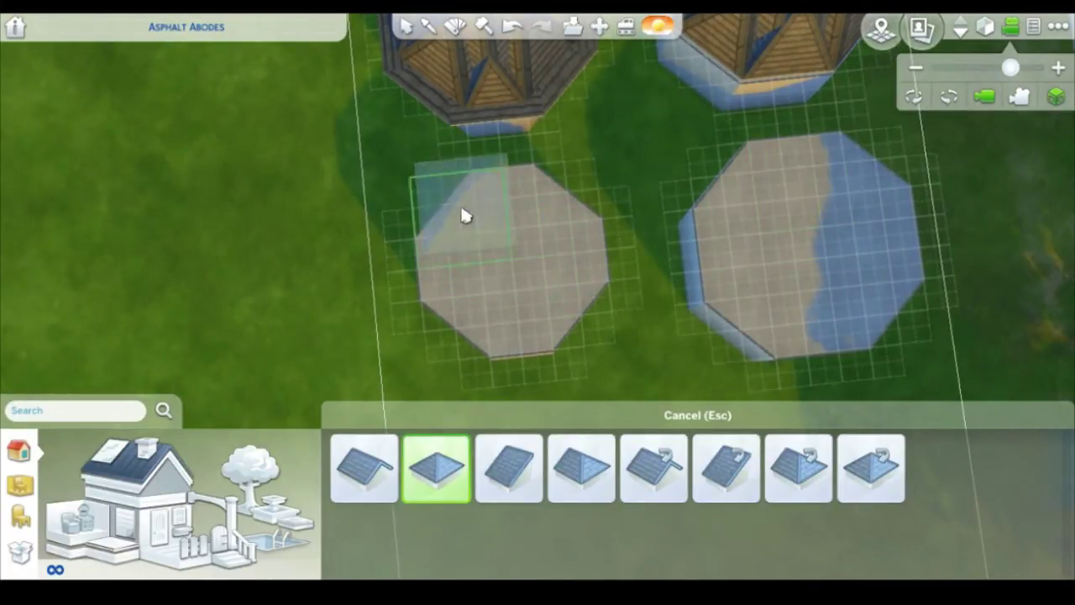
left_click(497, 252)
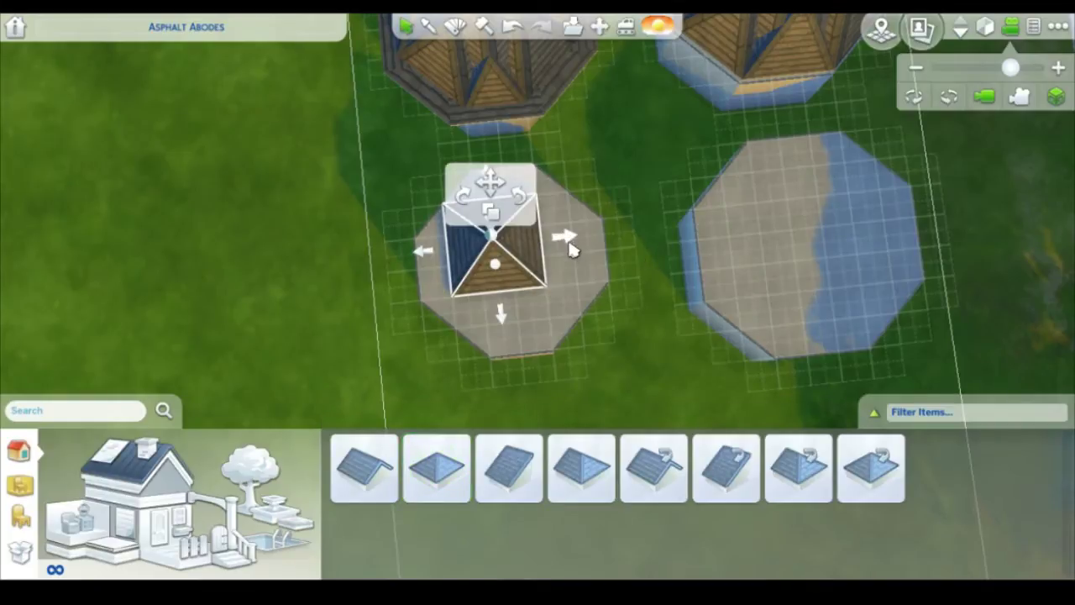
Step: Extend the hipped roof by one tile in width and depth so its corners meet the octagon's diagonal walls
left_click_drag(568, 242, 594, 241)
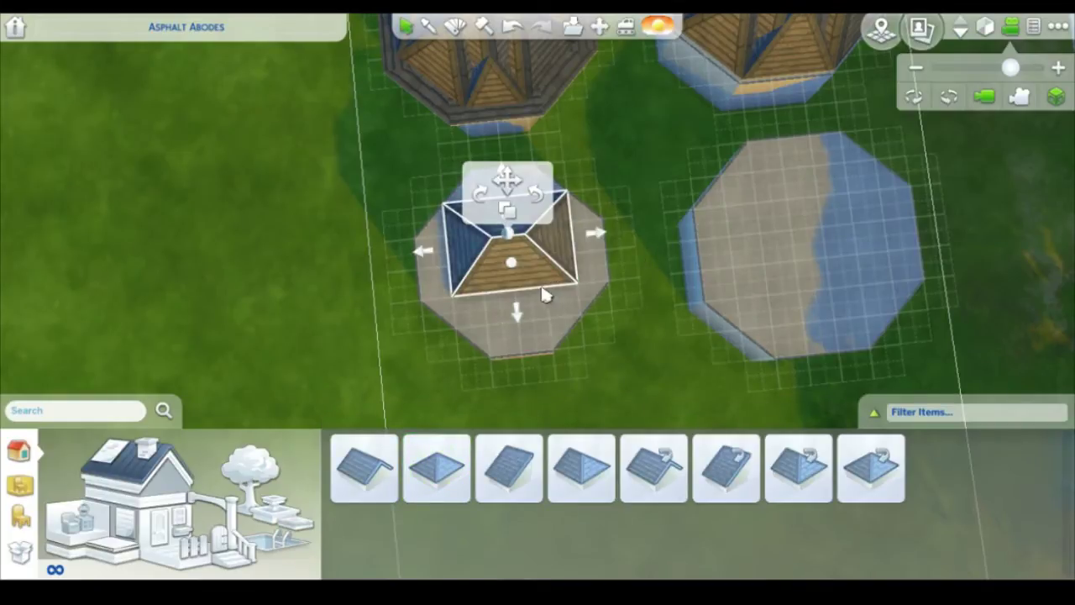
left_click_drag(520, 311, 522, 341)
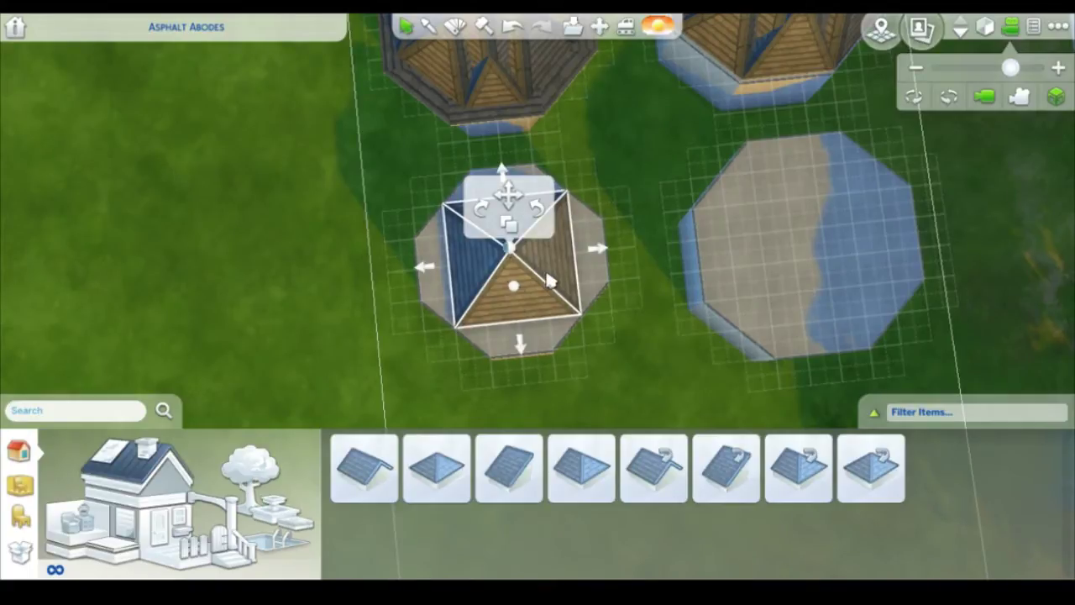
scroll(550, 279, "up", 3)
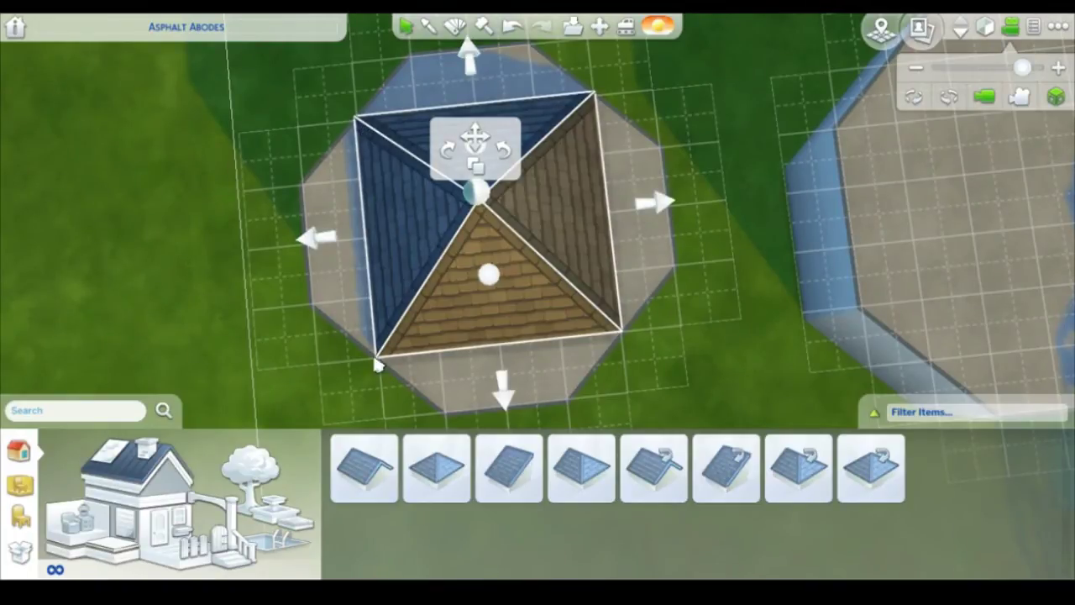
scroll(845, 149, "down", 3)
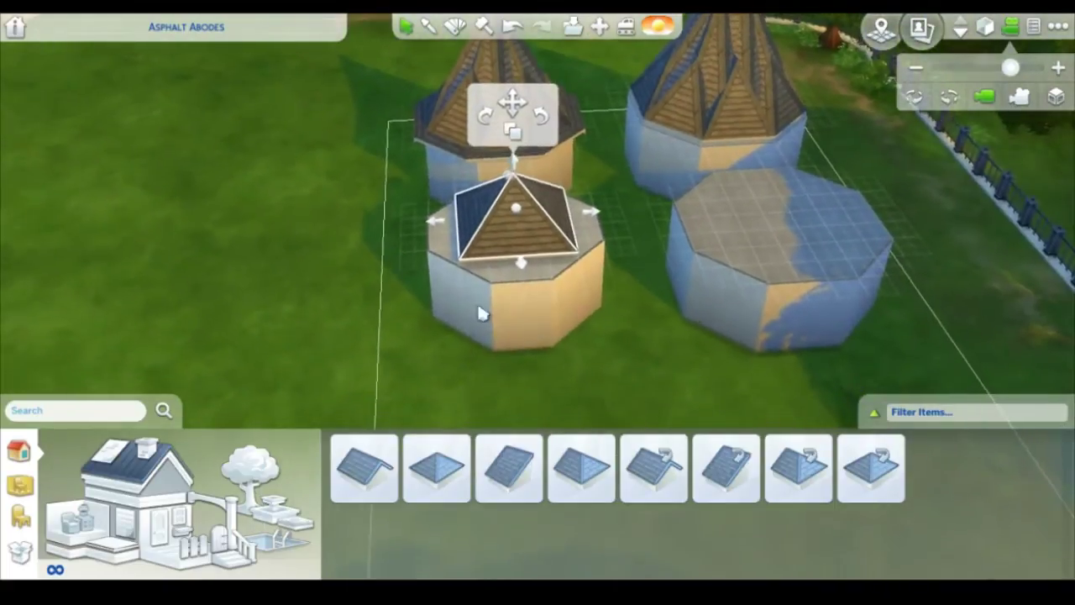
scroll(638, 283, "down", 1)
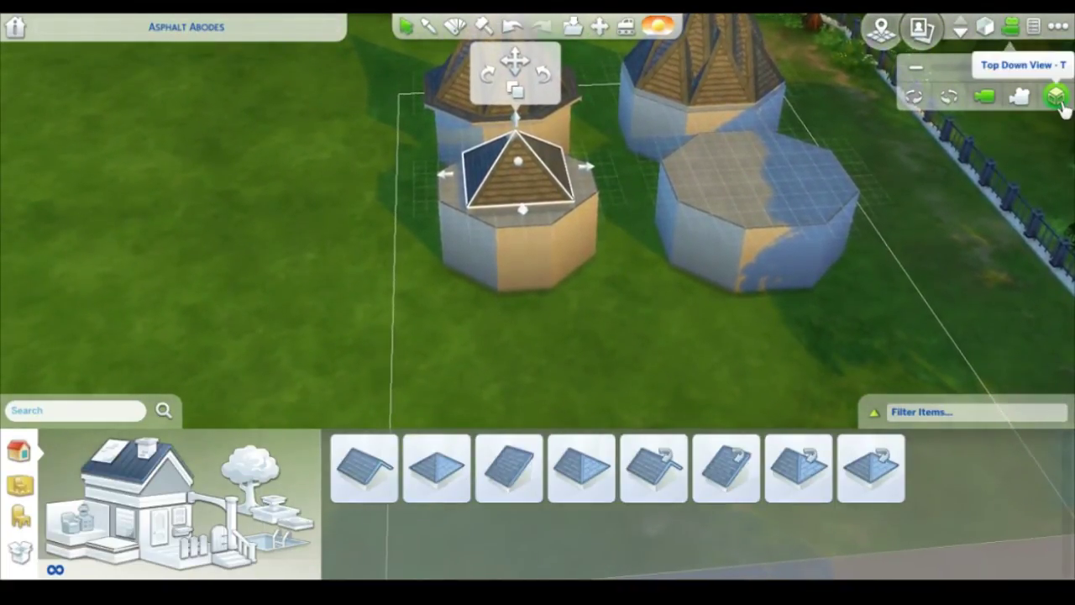
Step: Place a Hipped Roof (Diagonal) over the square roof and stretch it until its corners reach the octagon's straight walls
left_click(880, 470)
left_click(1055, 98)
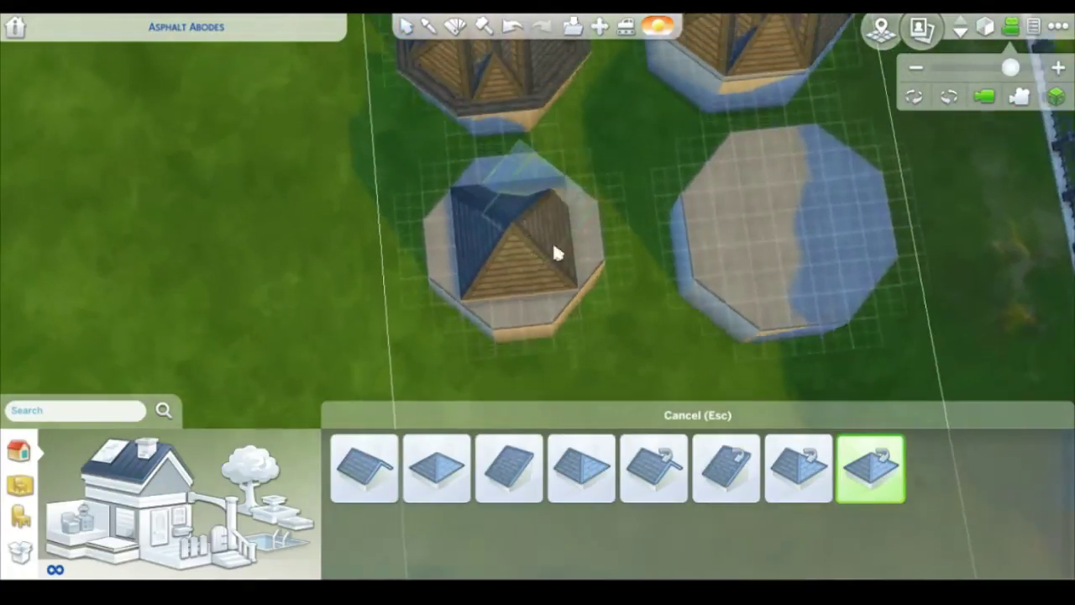
left_click(507, 255)
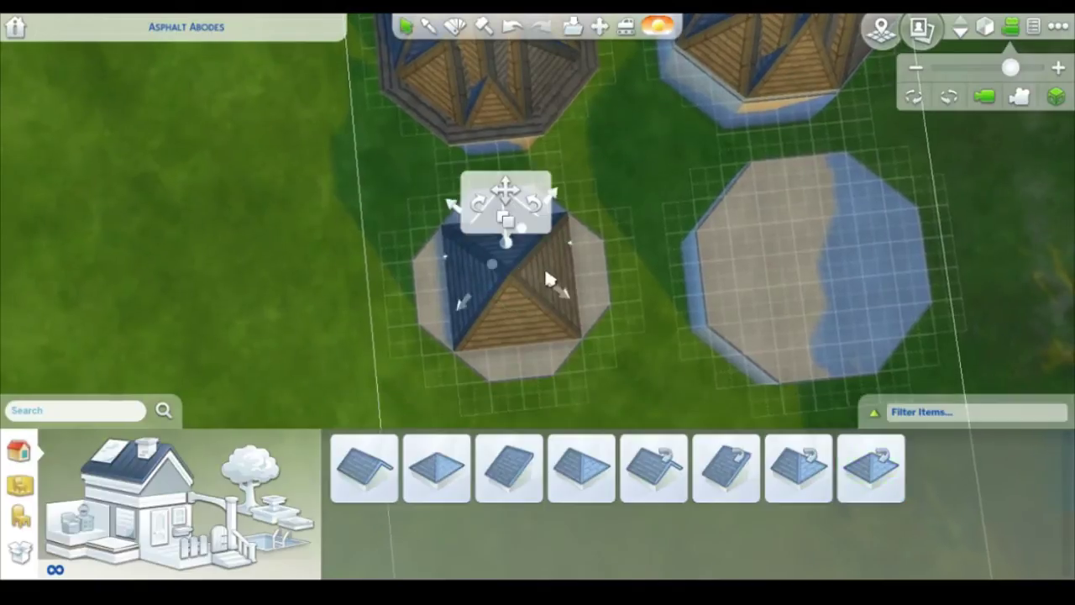
scroll(546, 282, "up", 2)
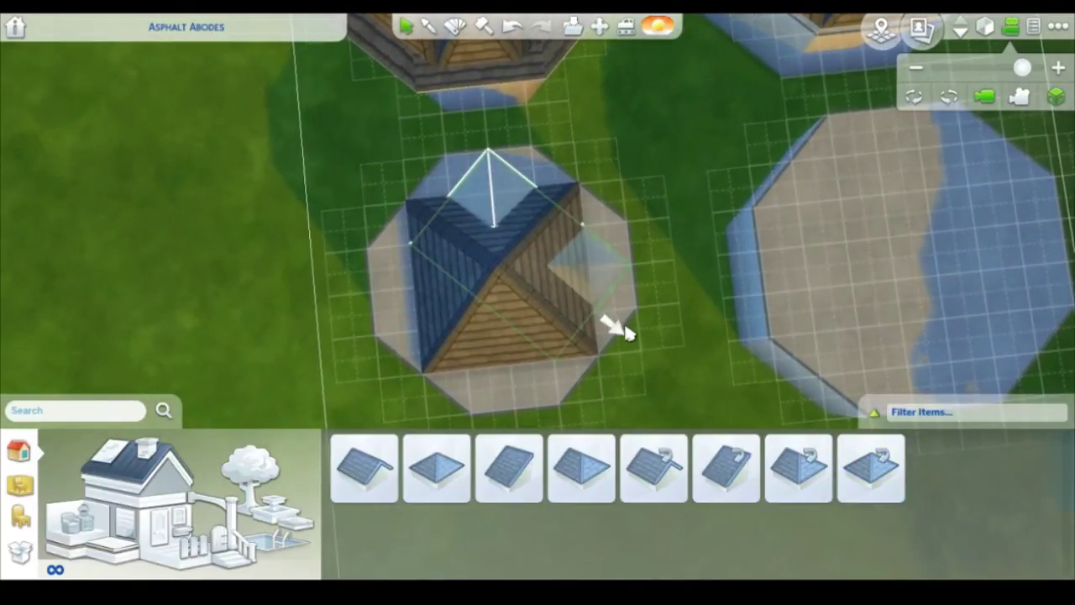
left_click_drag(626, 329, 626, 329)
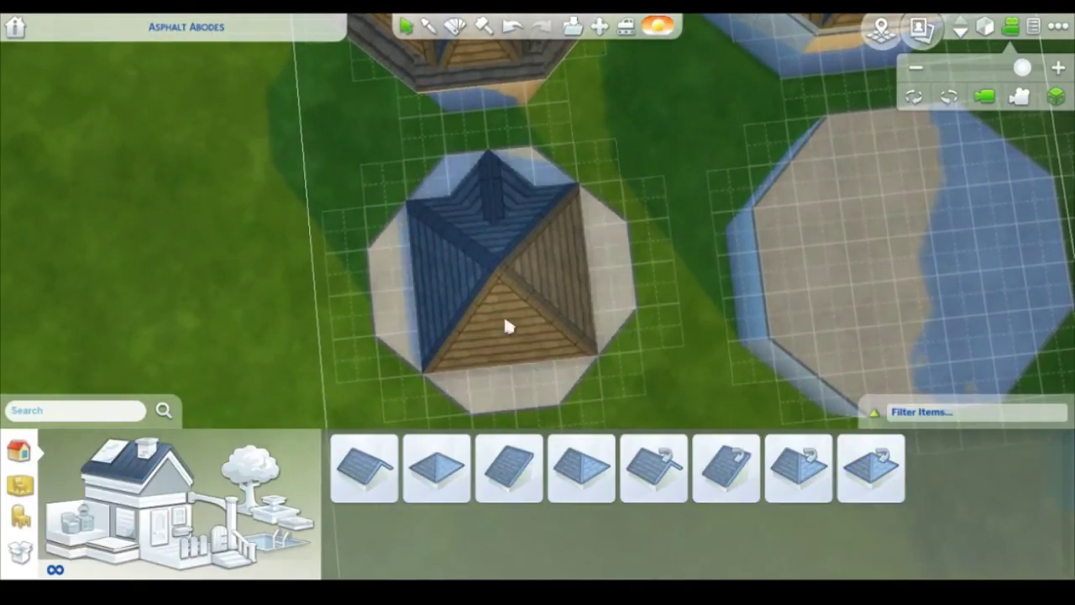
left_click_drag(466, 333, 438, 374)
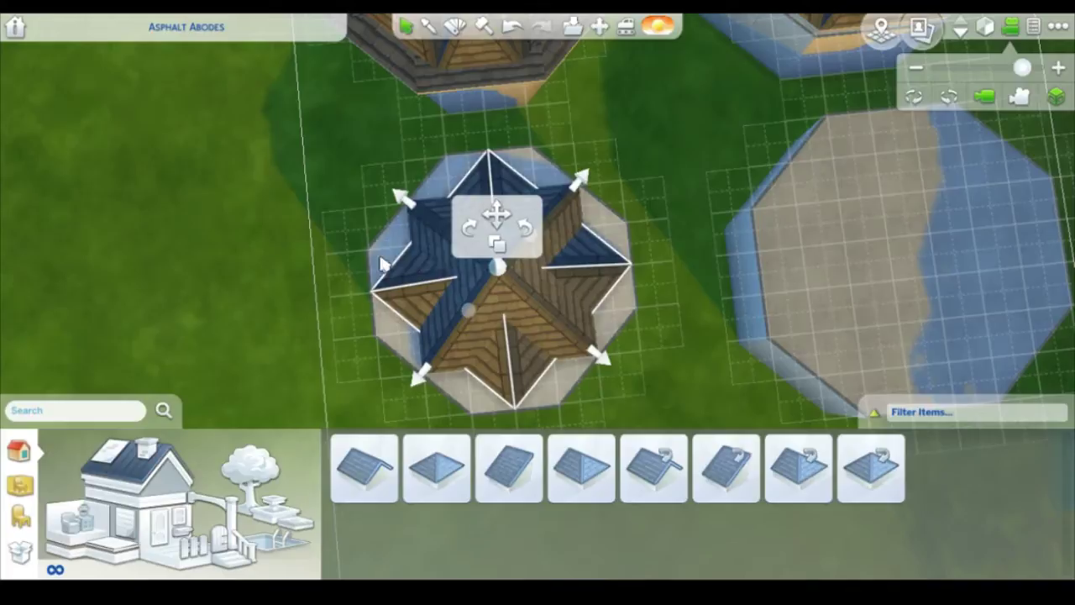
Step: Raise the peaks of the diagonal and square hipped roofs on the smaller octagonal room into a steep turret
left_click(1058, 101)
left_click_drag(507, 252, 511, 252)
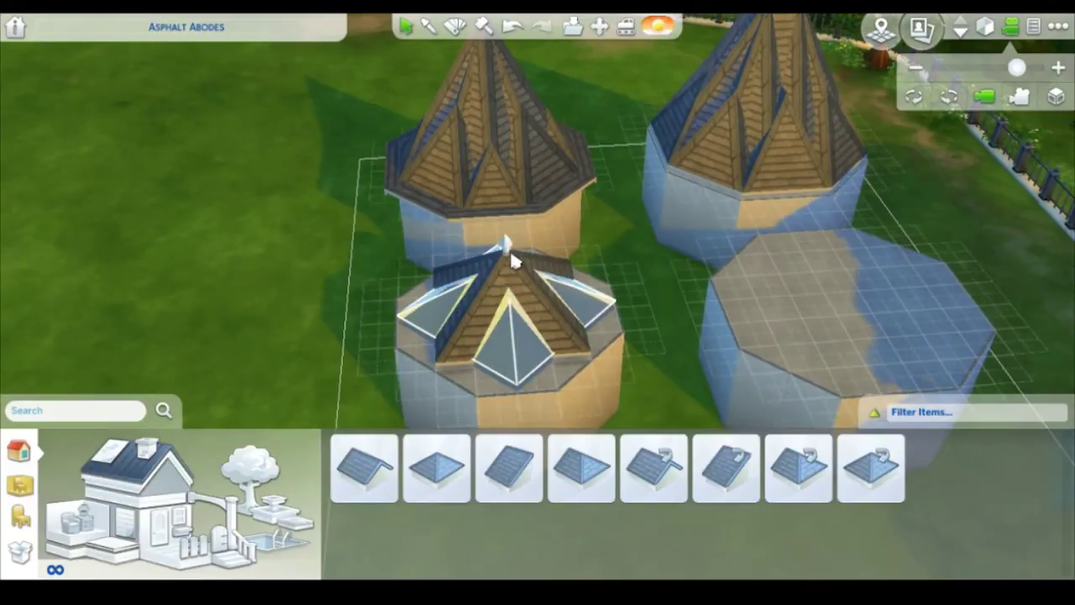
left_click(511, 258)
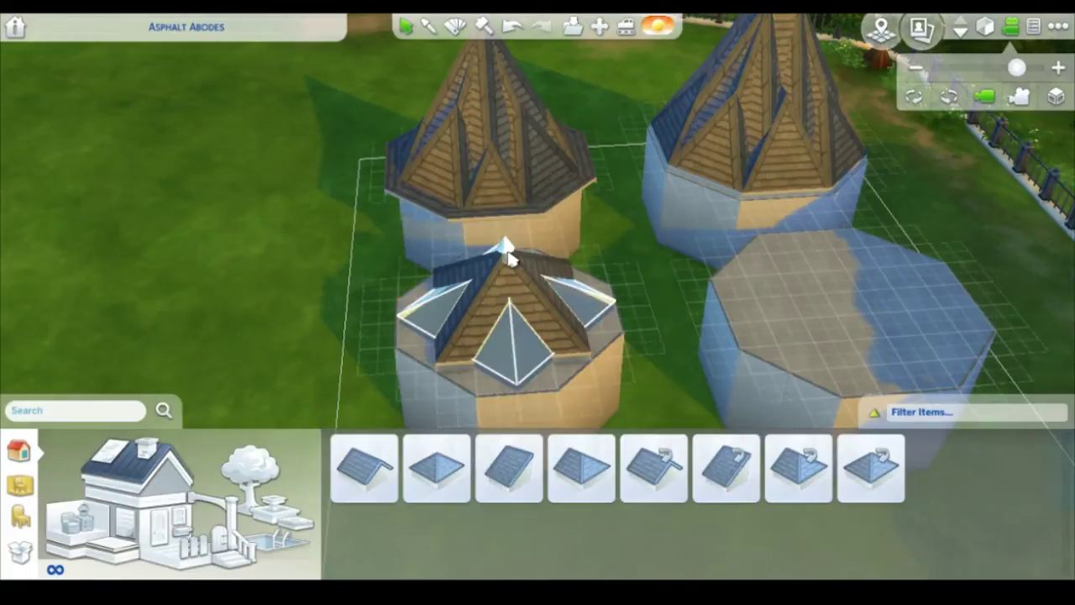
left_click_drag(504, 160, 517, 64)
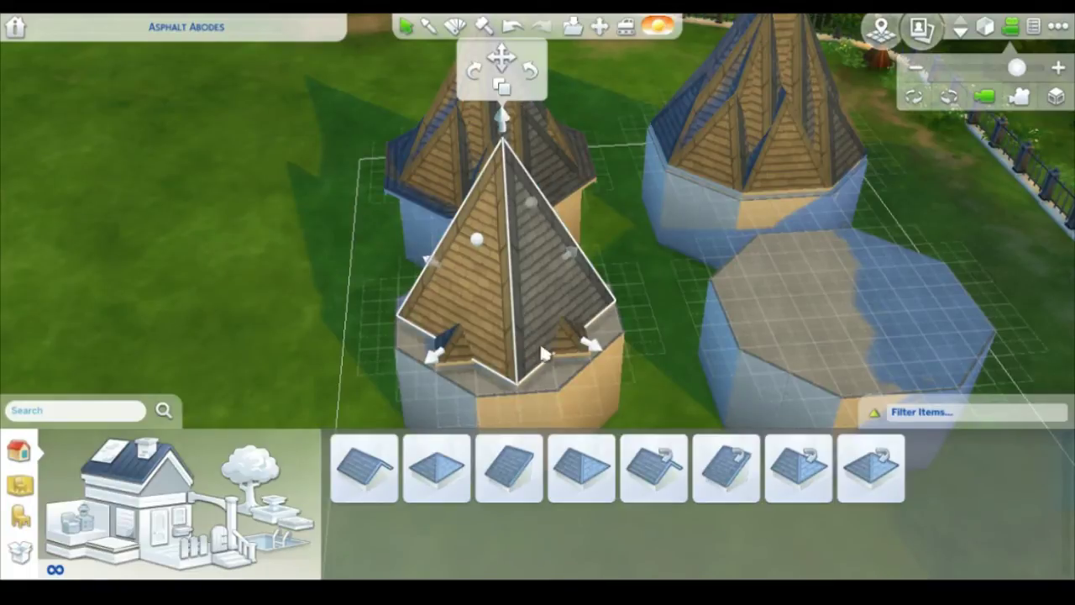
left_click_drag(506, 120, 505, 82)
scroll(578, 232, "down", 1)
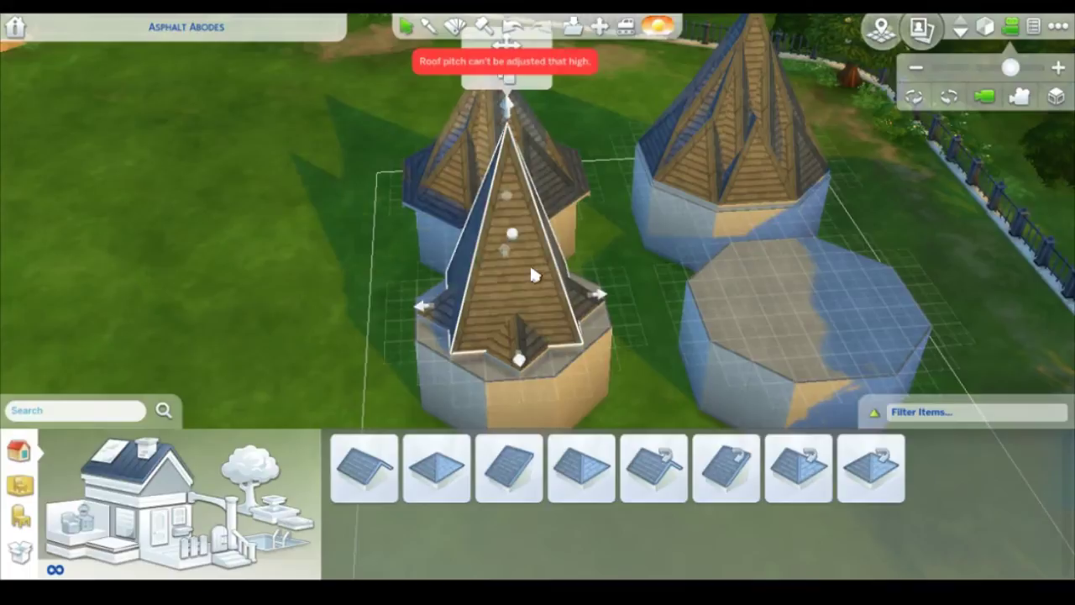
Step: Try raising the lower hipped roof's peak on the smaller octagonal room, and lower it back to compare the heights
scroll(544, 323, "up", 1)
left_click(517, 350)
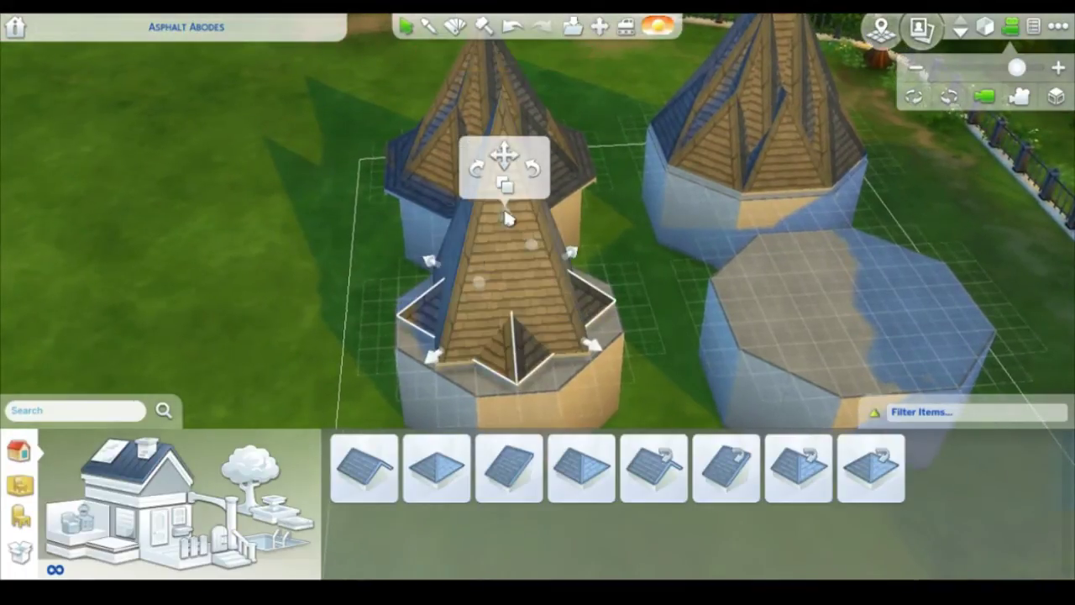
left_click_drag(504, 224, 501, 118)
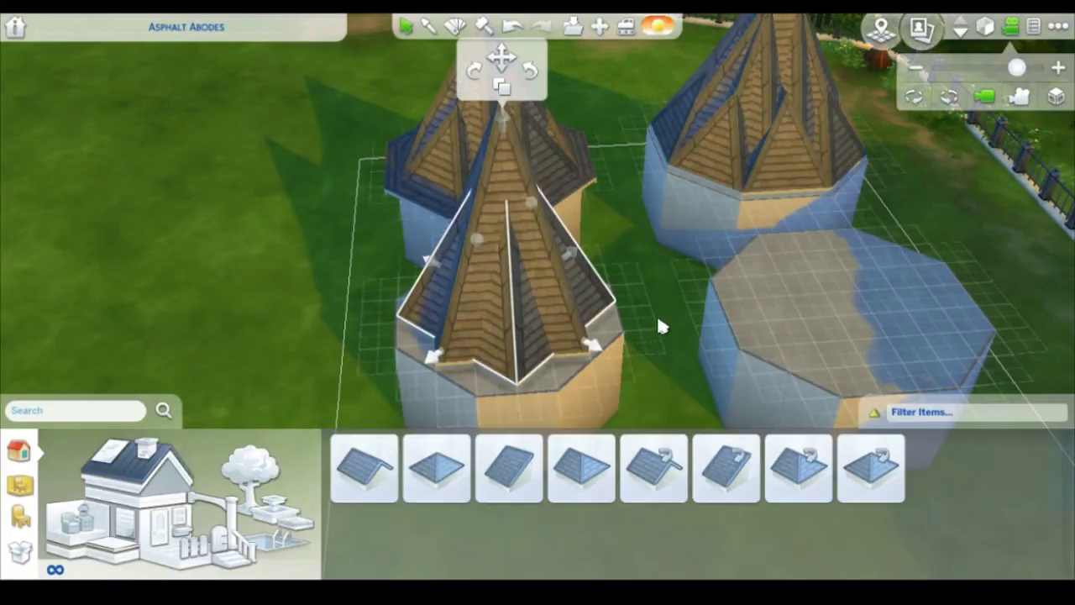
scroll(582, 288, "down", 1)
left_click_drag(511, 149, 541, 330)
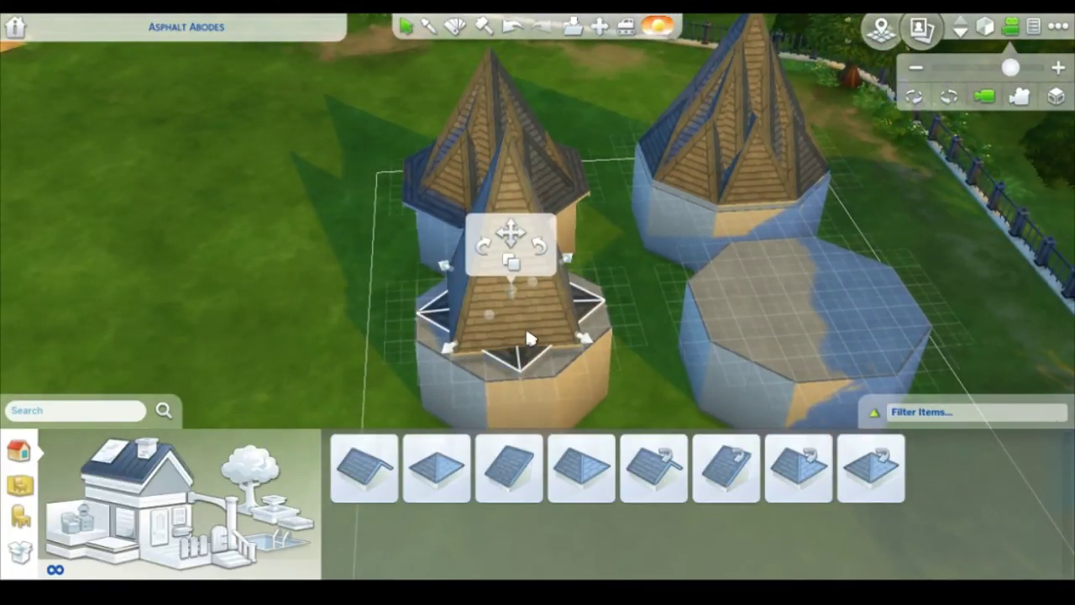
scroll(502, 294, "up", 2)
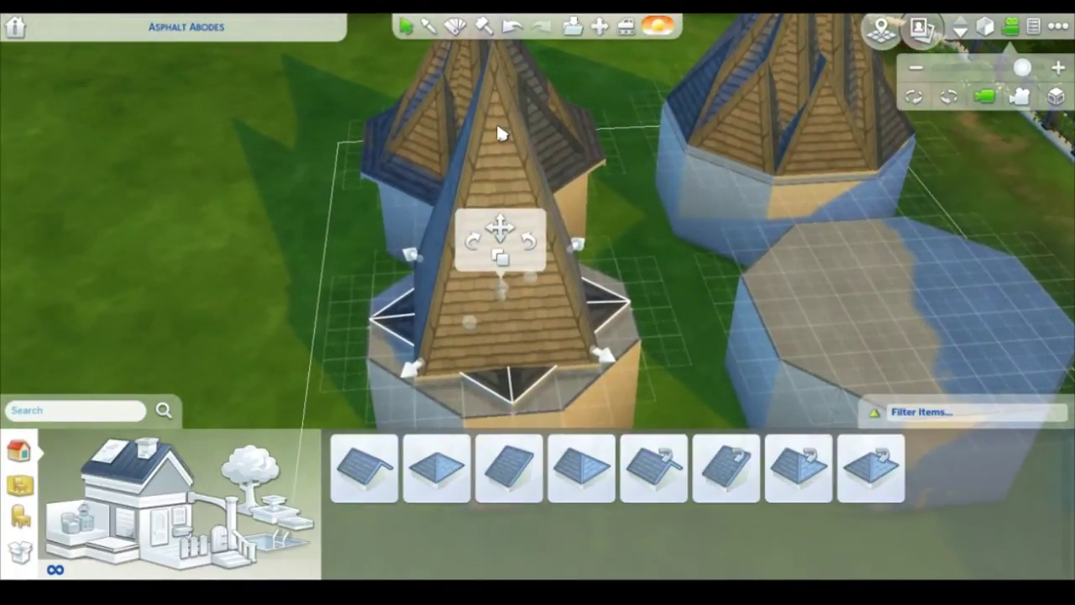
scroll(492, 149, "down", 3)
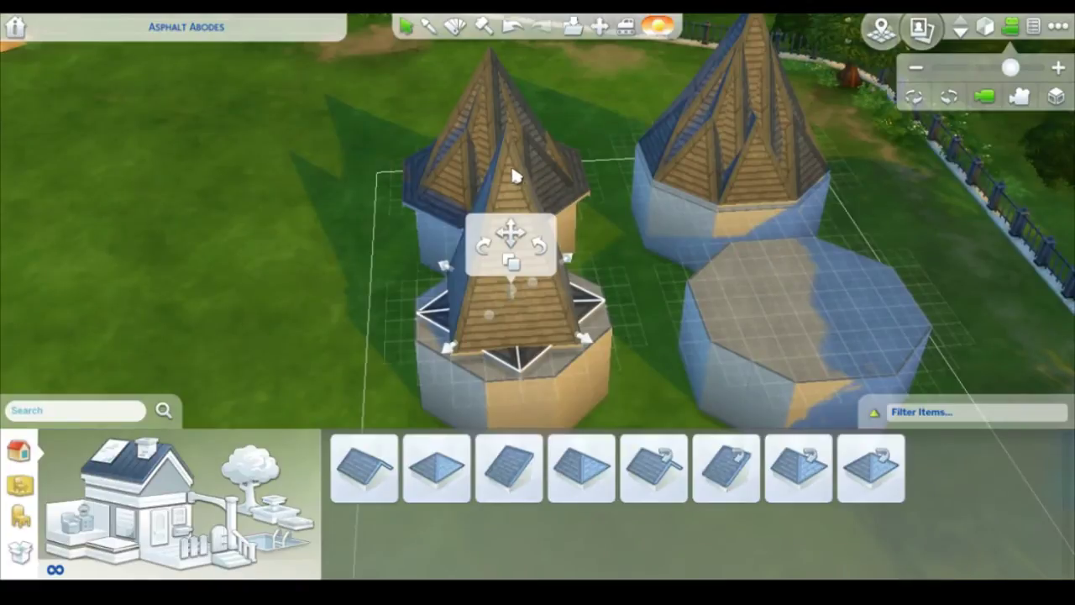
Step: Raise the lower hipped roof's peak until both overlapping roofs meet in one steep point on the smaller octagonal room
left_click_drag(511, 292, 511, 115)
mouse_move(509, 156)
left_mouse_down()
mouse_move(506, 109)
mouse_move(516, 154)
left_mouse_up()
scroll(570, 214, "up", 2)
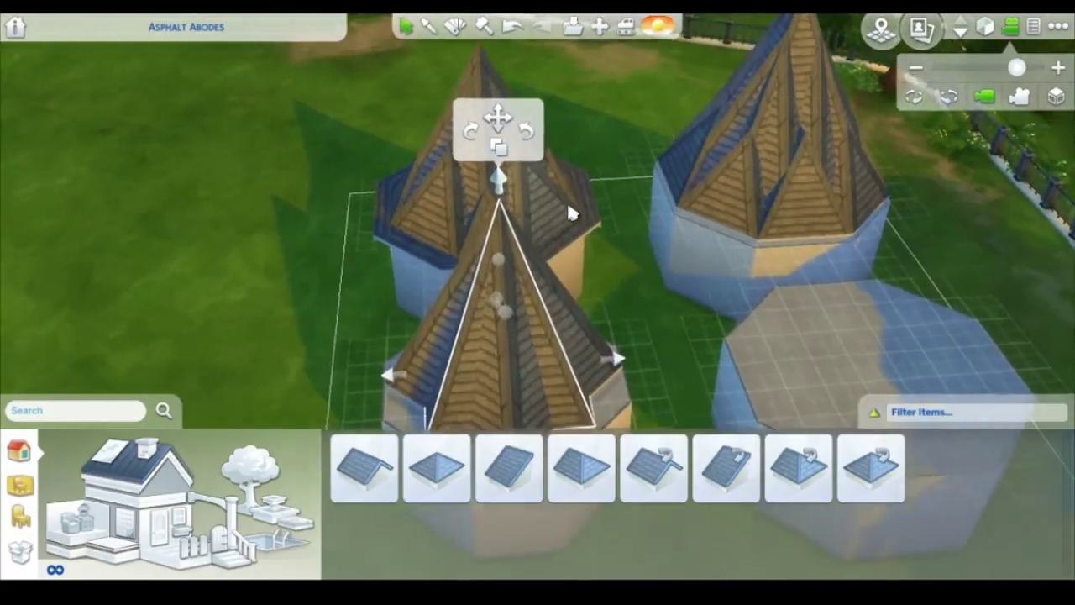
scroll(571, 213, "up", 3)
scroll(580, 276, "down", 4)
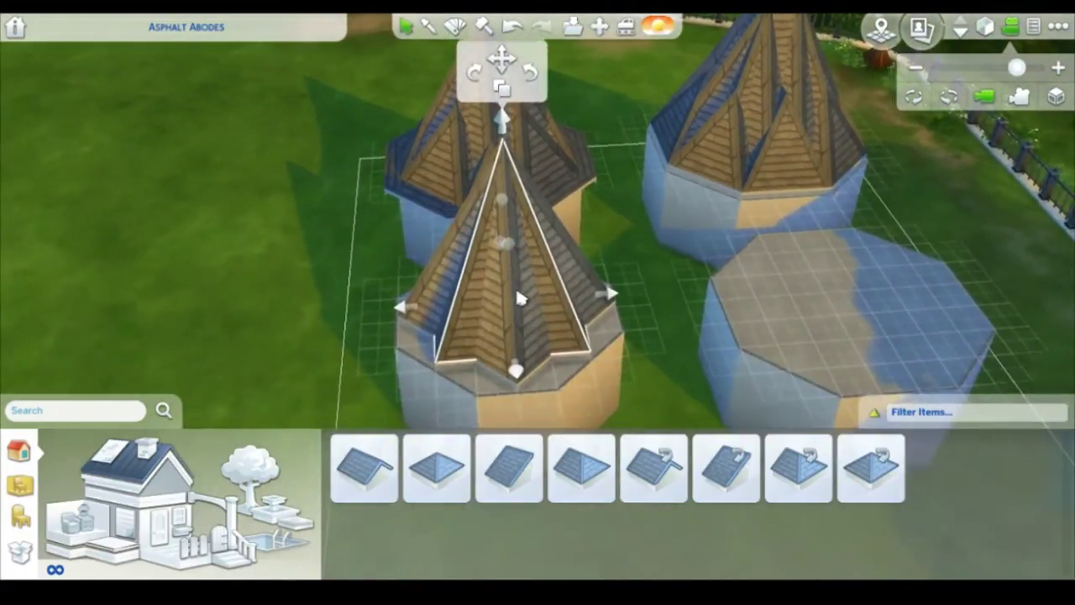
scroll(636, 245, "down", 1)
scroll(618, 314, "up", 2)
left_click(682, 284)
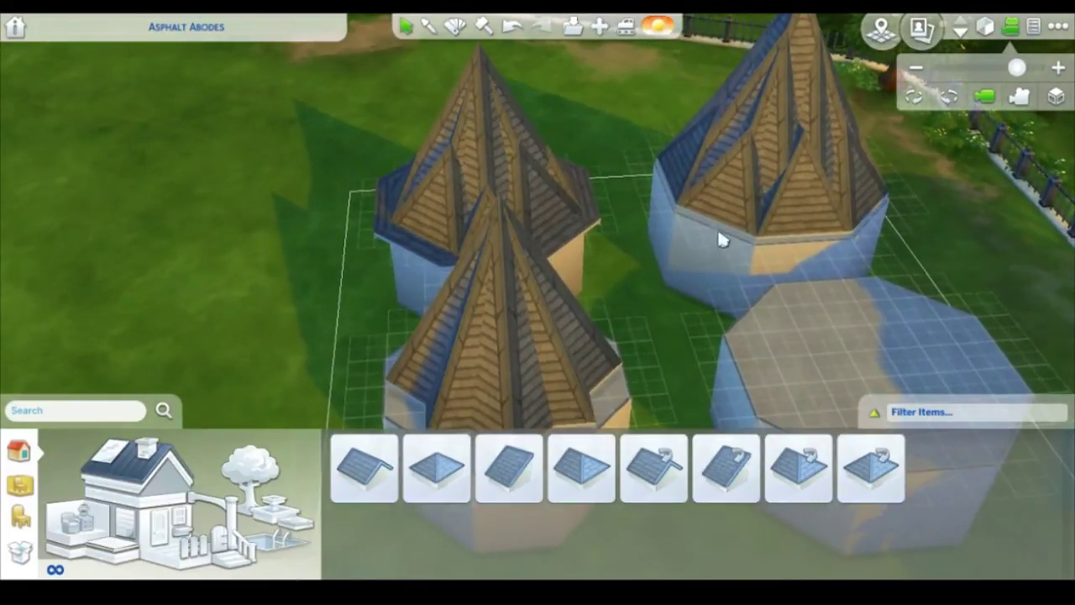
Step: Place a Hipped Roof at the front straight wall of the smaller octagonal turret, where the room's top is uncovered
left_click(913, 98)
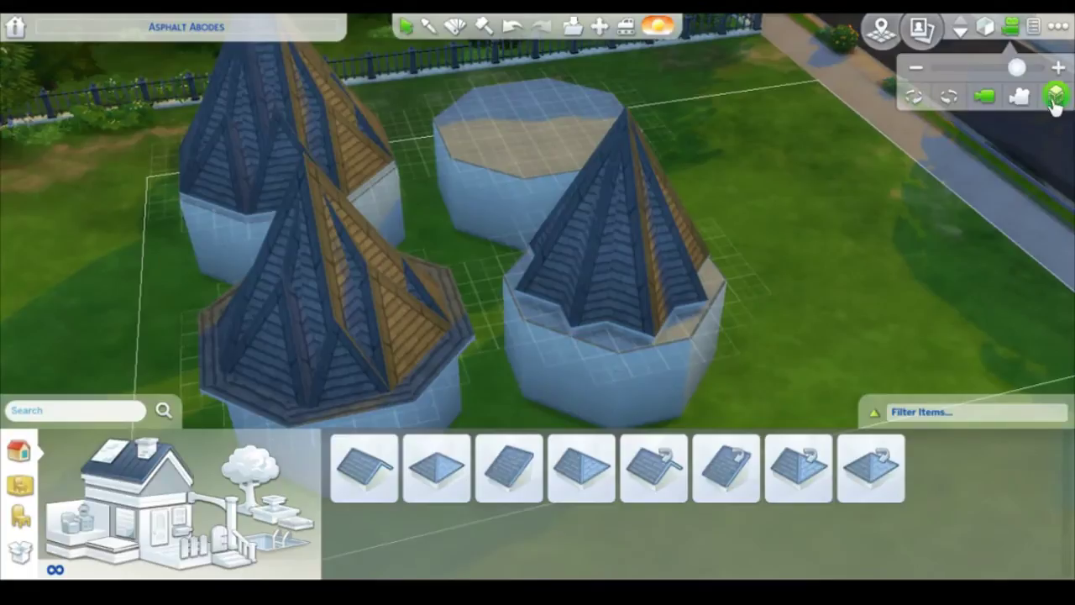
left_click(1056, 97)
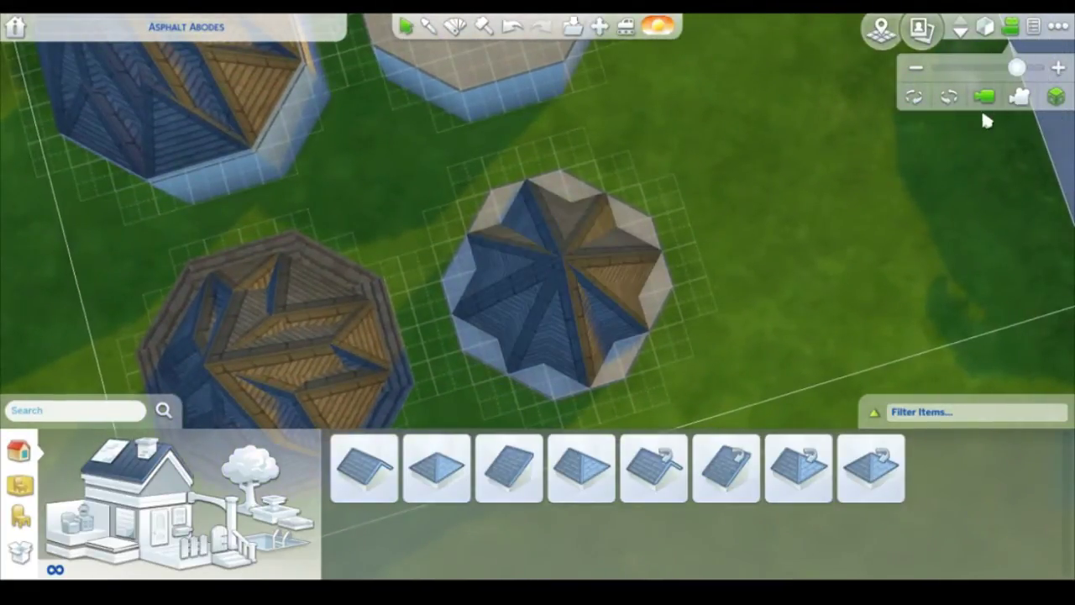
left_click(1055, 97)
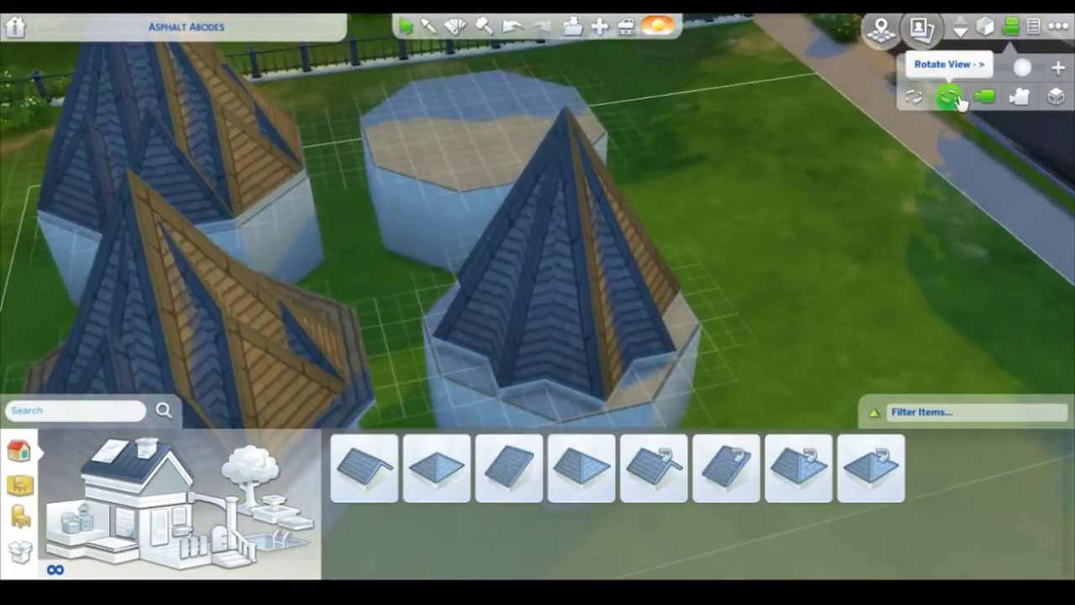
left_click(953, 98)
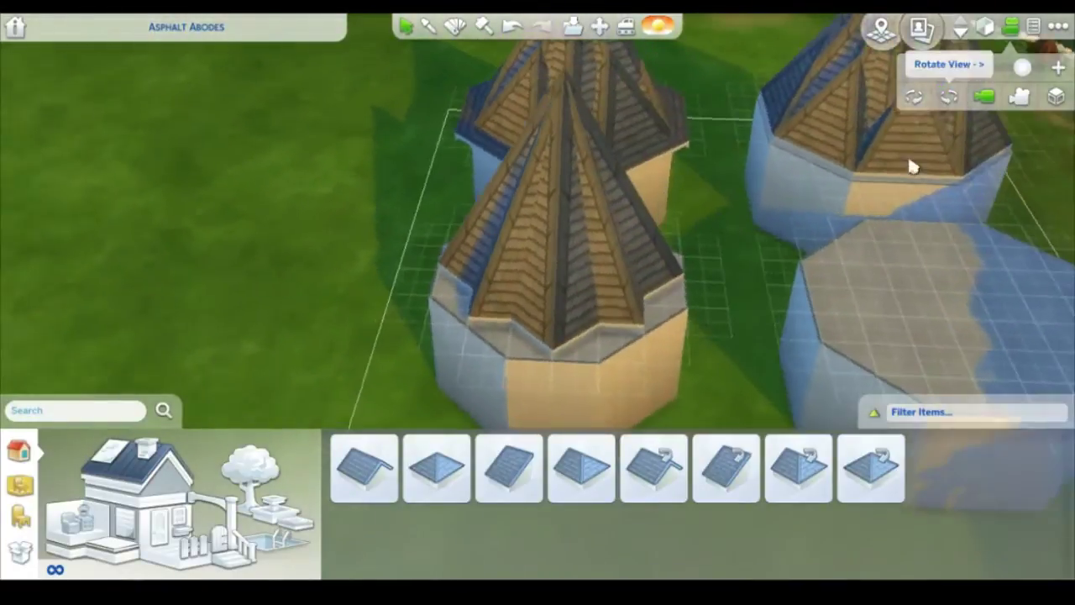
left_click(452, 485)
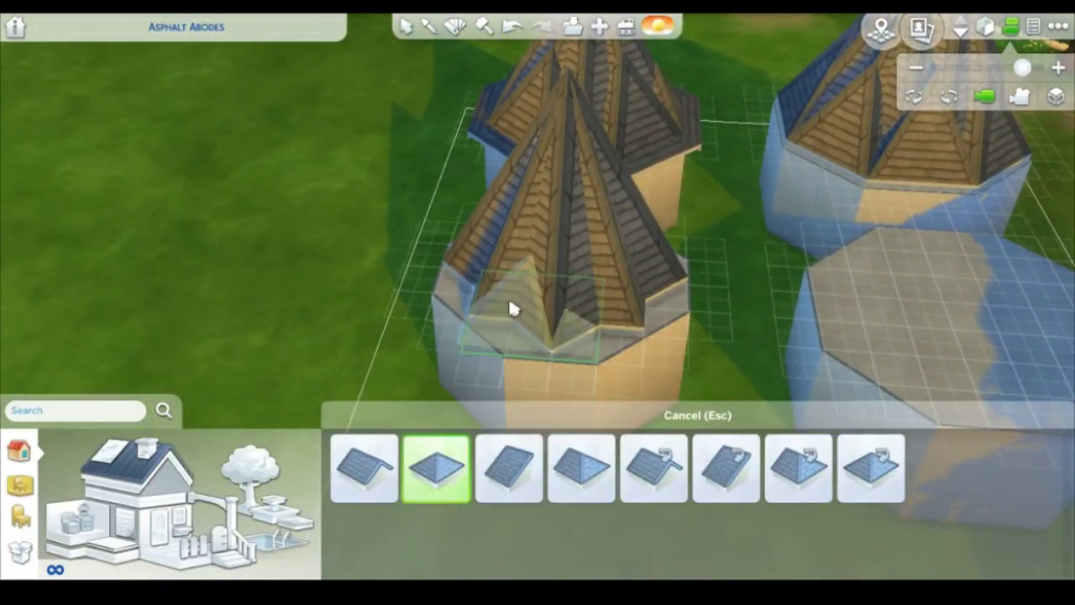
left_click(541, 325)
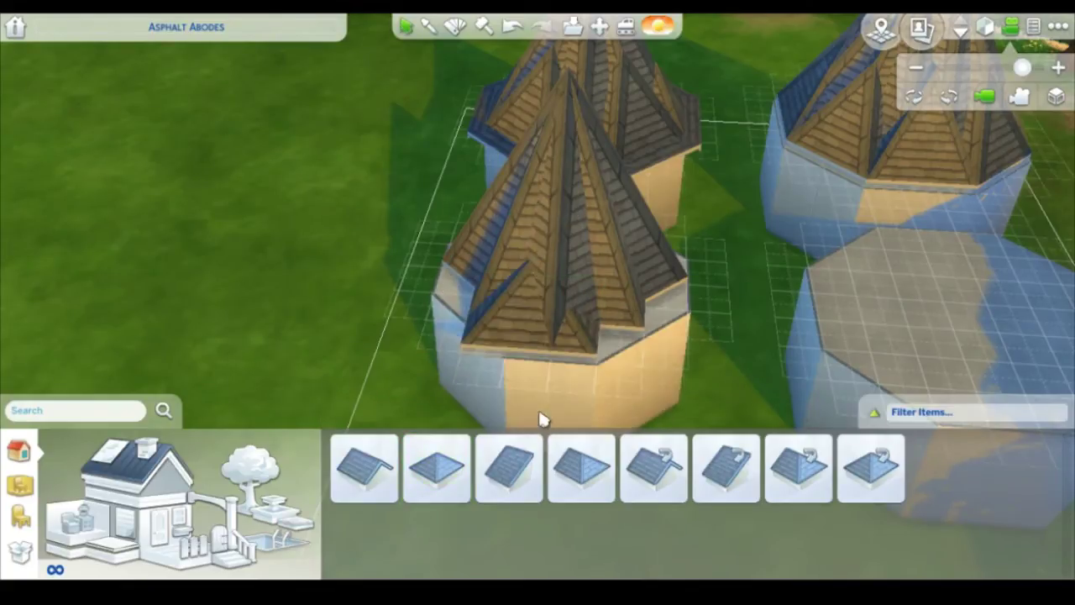
Step: Stretch the narrow hipped roof across the turret, from the front straight wall to the opposite one, using the top-down view
left_click(1056, 99)
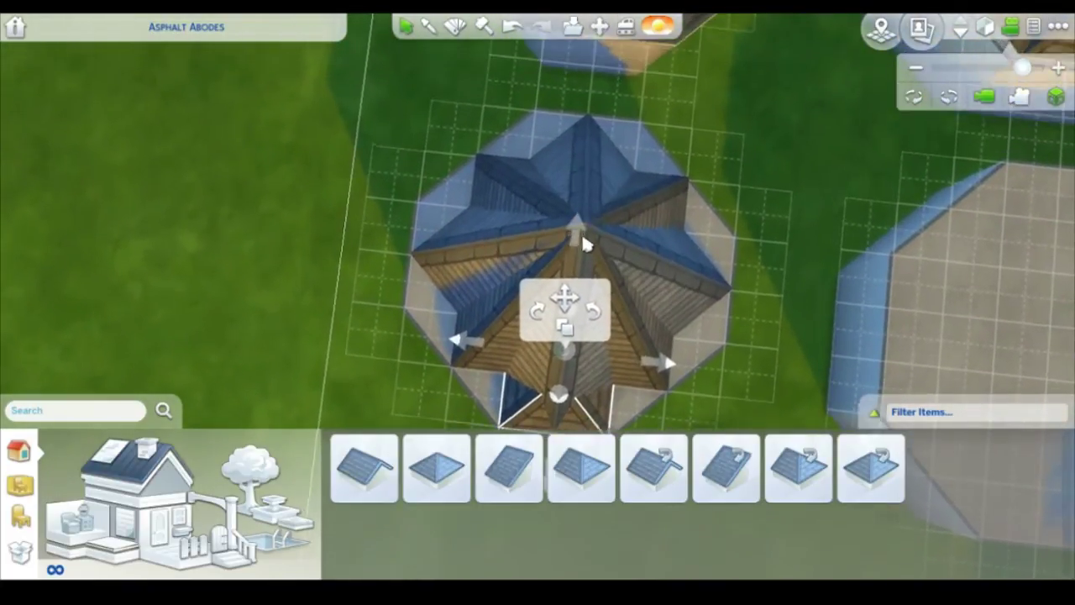
left_click(584, 237)
left_click(599, 418)
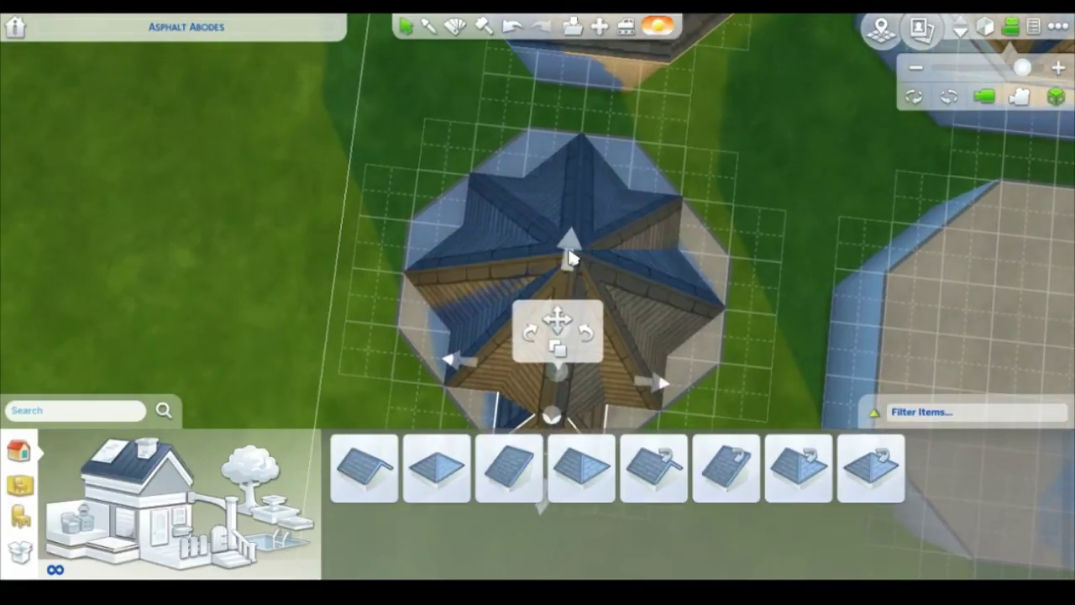
left_click_drag(602, 102, 603, 97)
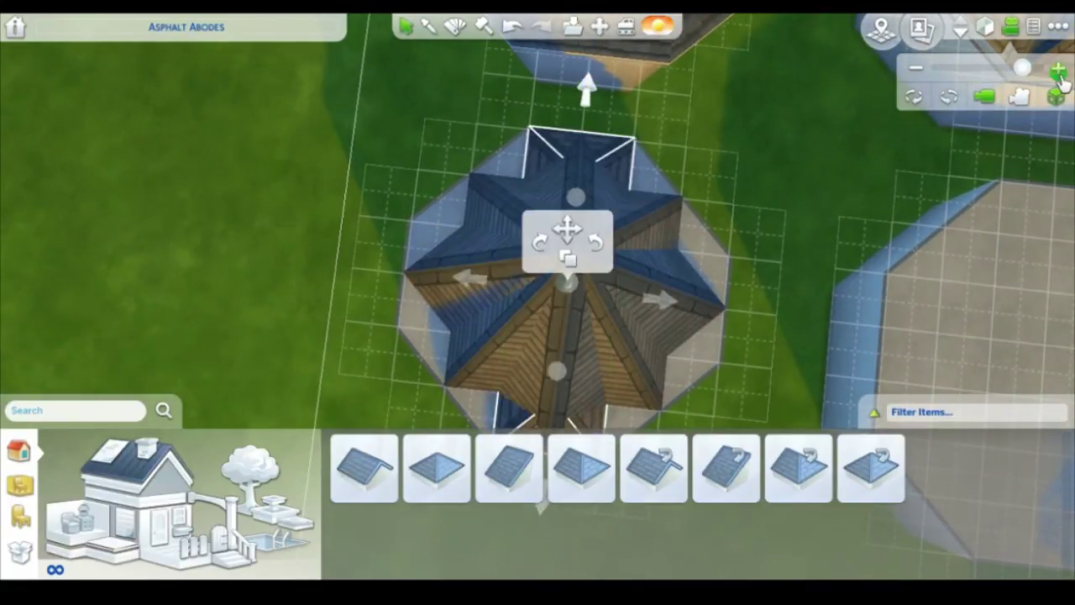
Step: Copy the narrow hipped roof and place the copy crosswise over the turret, spanning the other two straight walls
left_click(1056, 96)
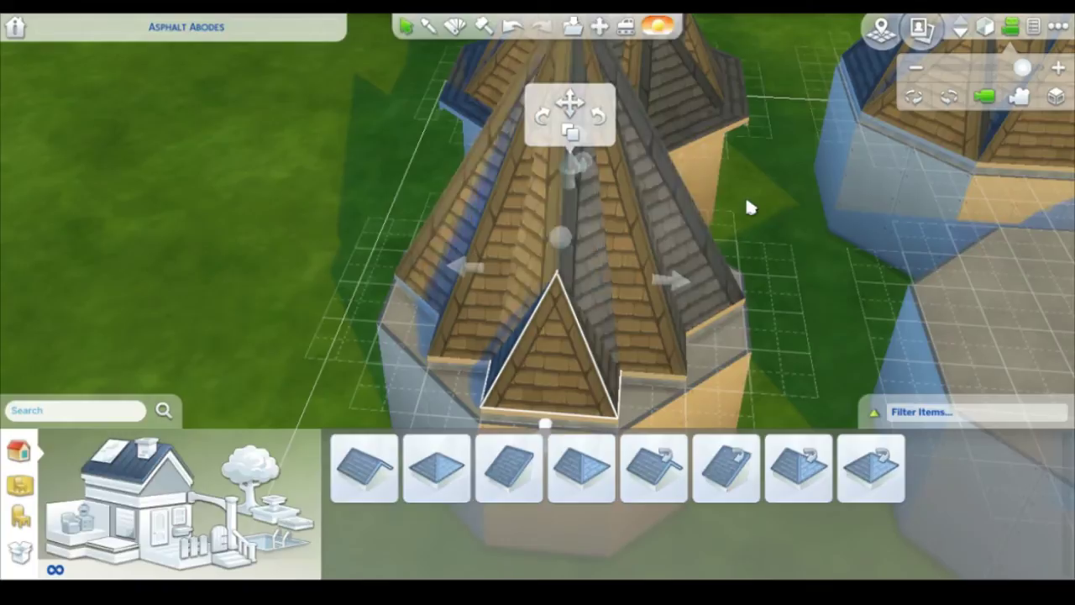
scroll(772, 219, "down", 3)
scroll(1009, 136, "up", 2)
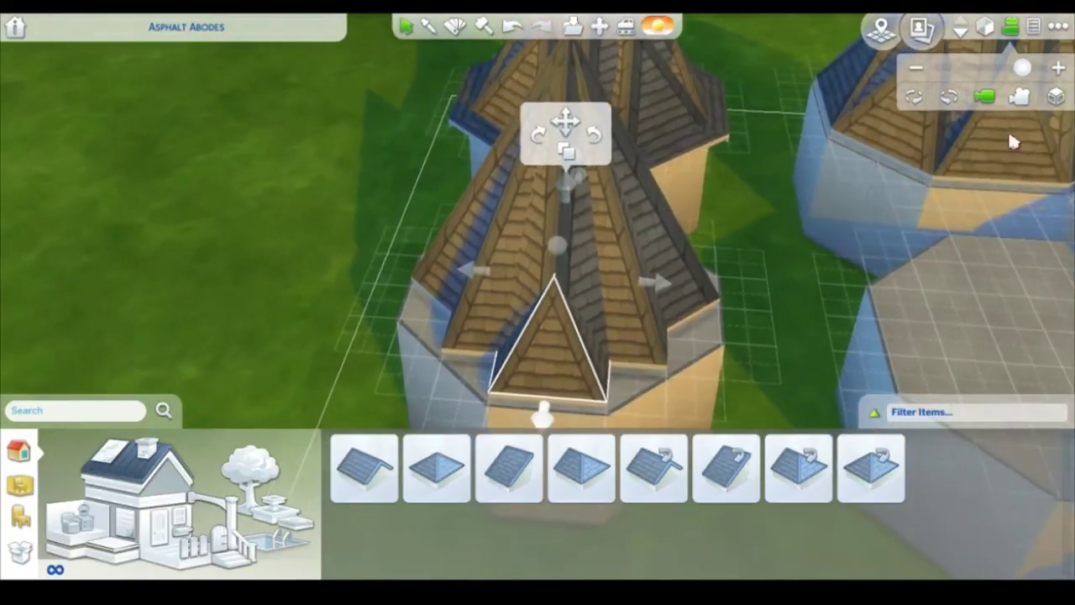
scroll(780, 207, "down", 3)
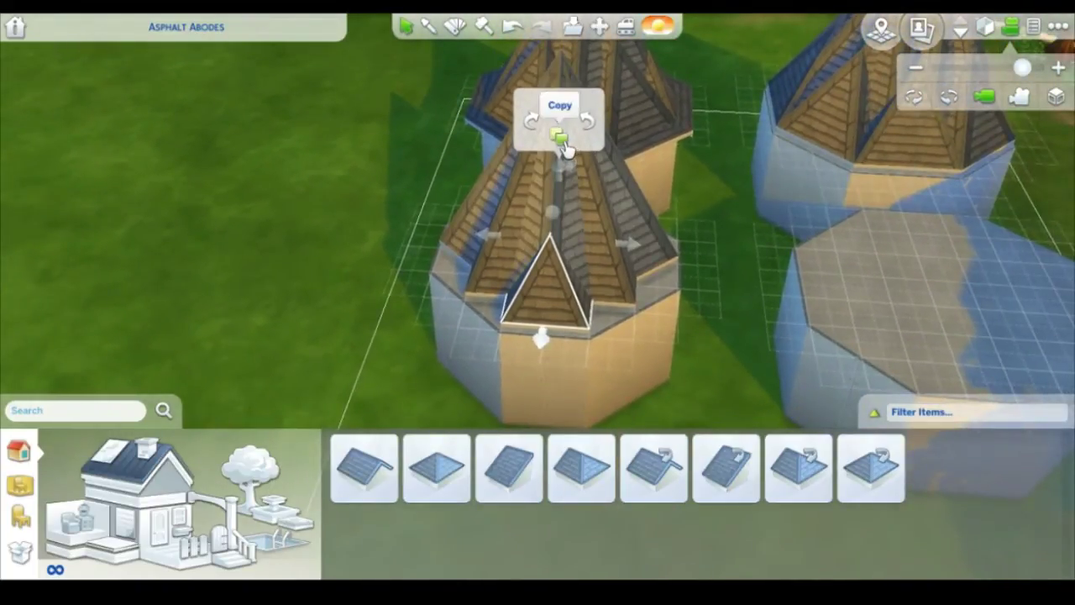
left_click(559, 137)
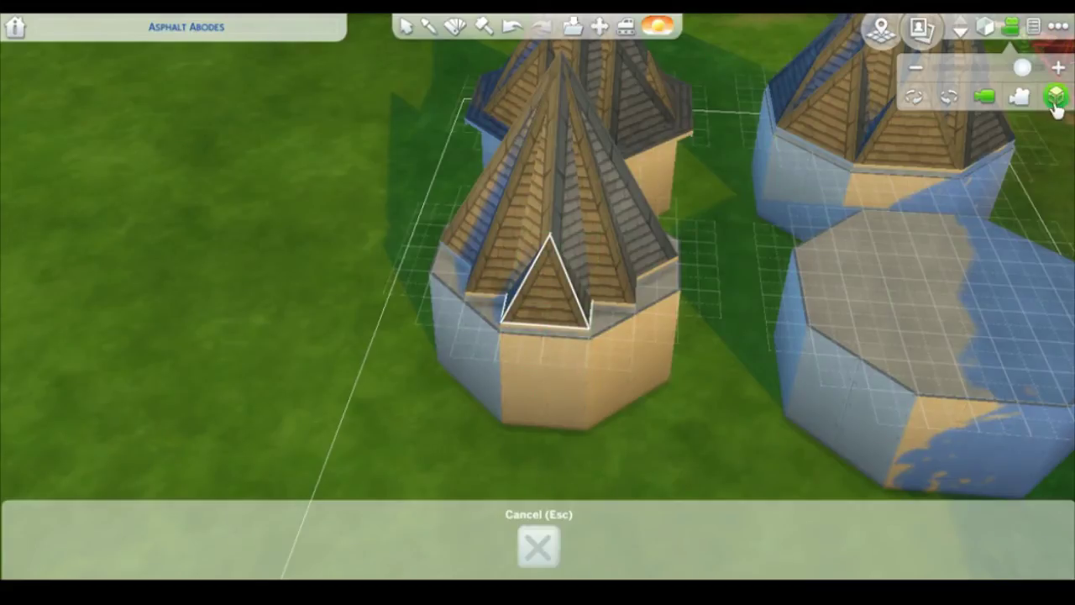
left_click(1055, 99)
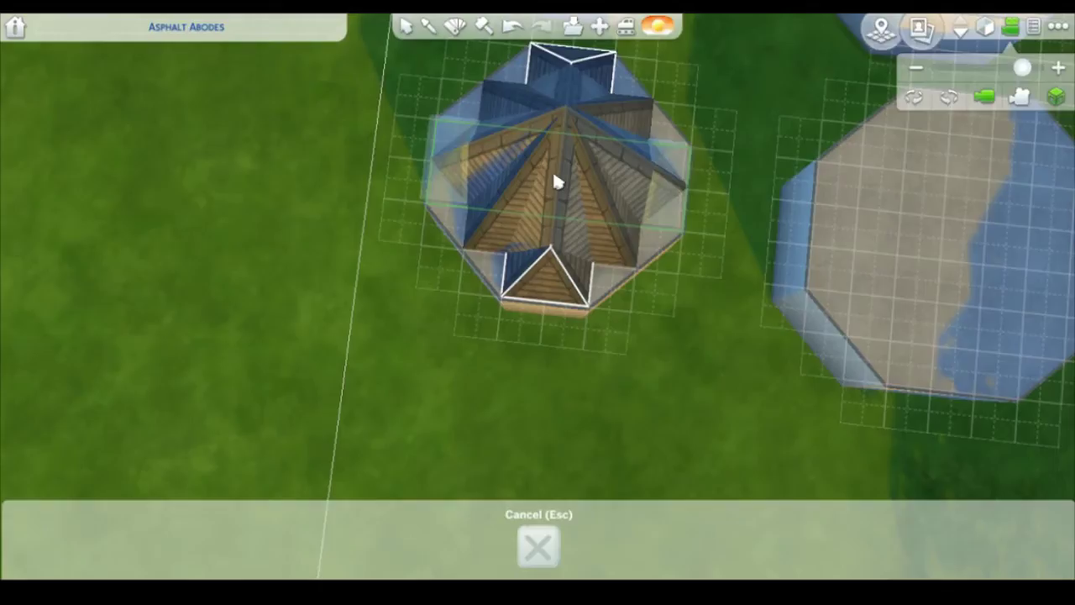
left_click(555, 183)
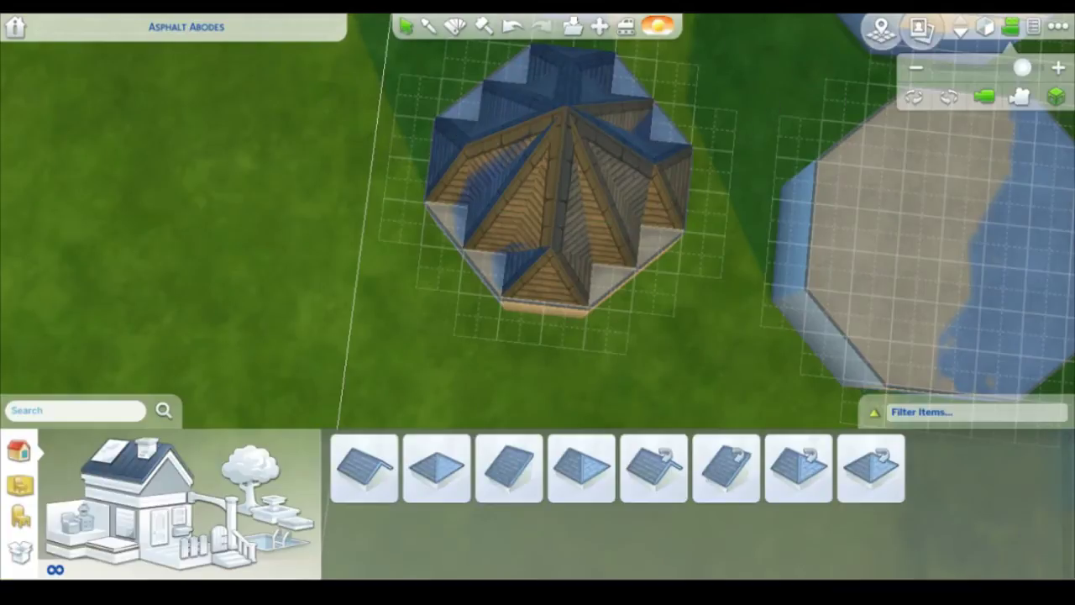
Step: Place a Hipped Roof (Diagonal) at an uncovered diagonal wall and stretch it across the turret to the opposite diagonal wall
left_click(1056, 97)
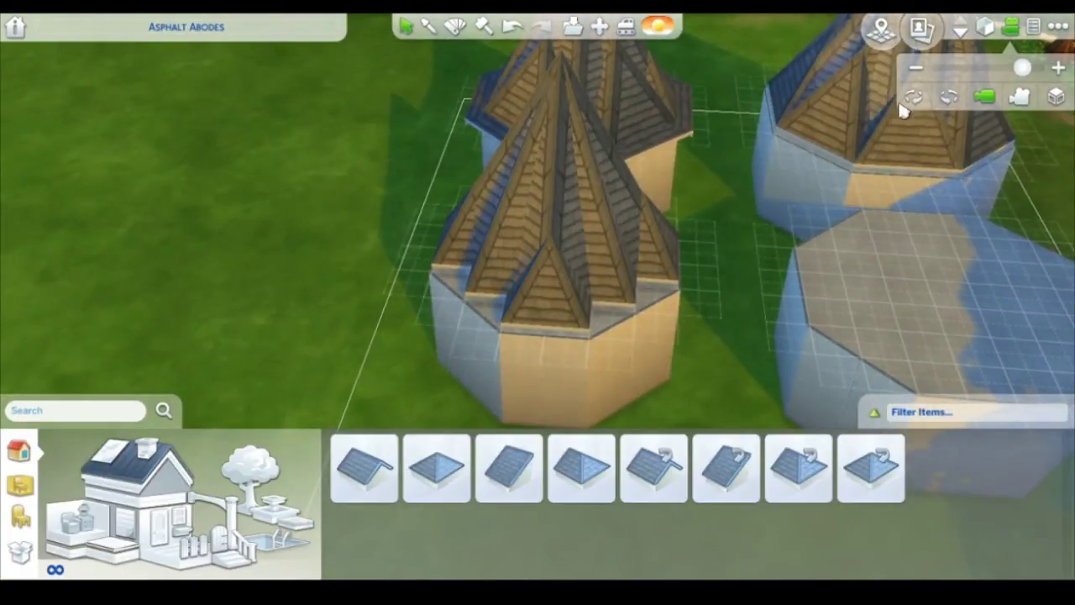
left_click(913, 99)
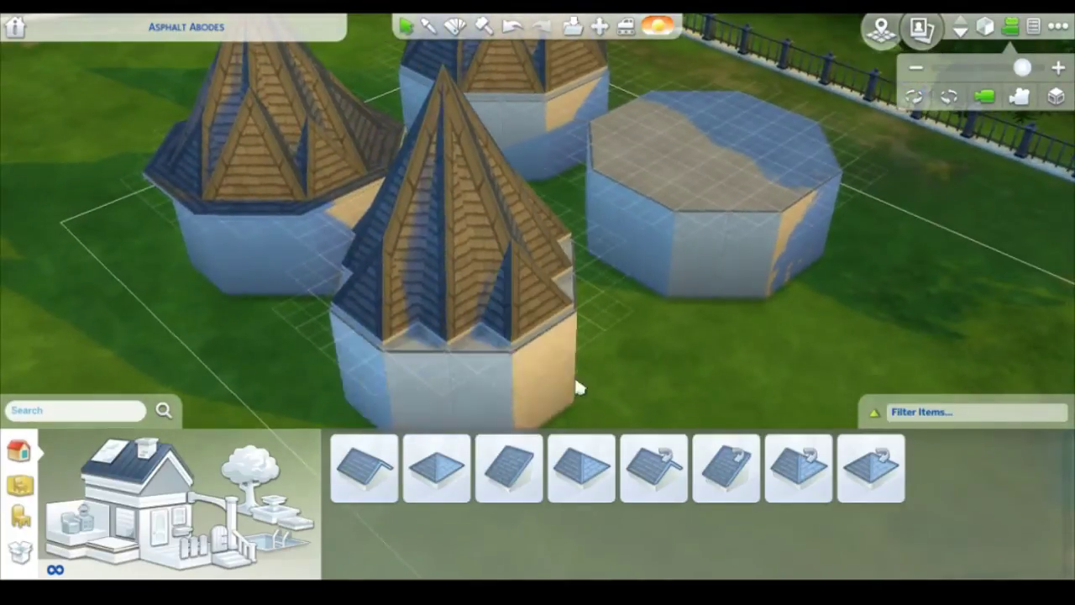
left_click(882, 476)
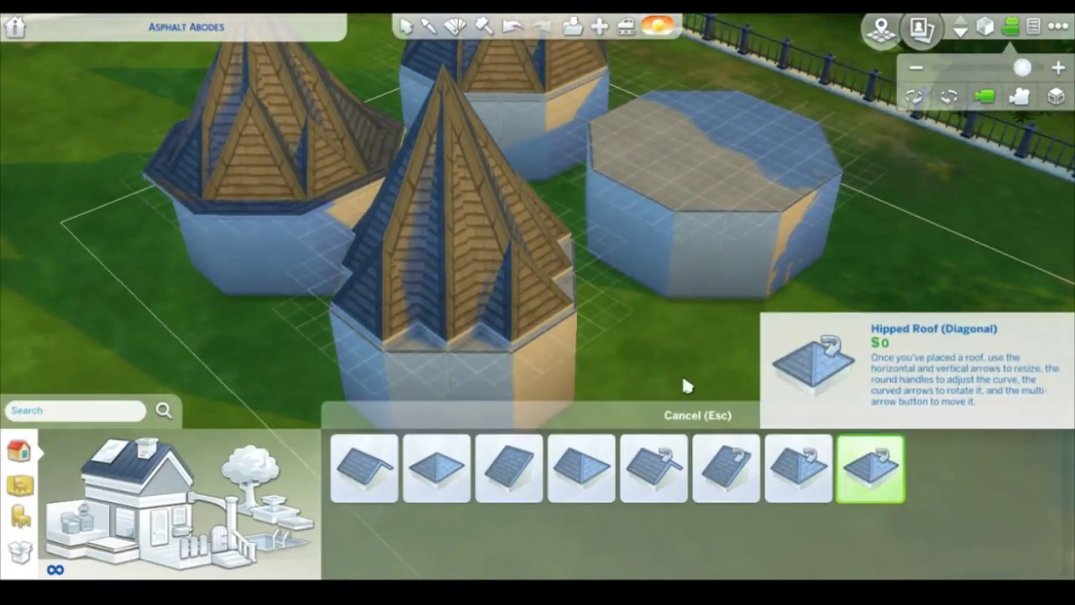
left_click(454, 309)
left_click(1057, 97)
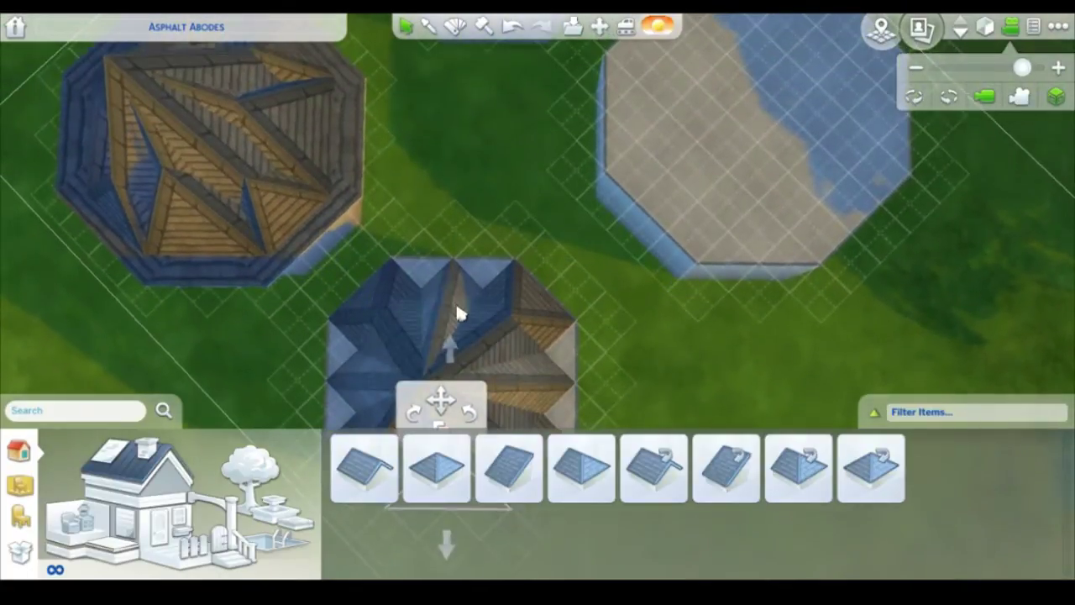
left_click(477, 257)
Step: Raise the peak of the narrow diagonal hipped roof so it forms a steep gable-like point above the diagonal wall
left_click(1056, 98)
scroll(537, 249, "up", 2)
scroll(561, 164, "down", 4)
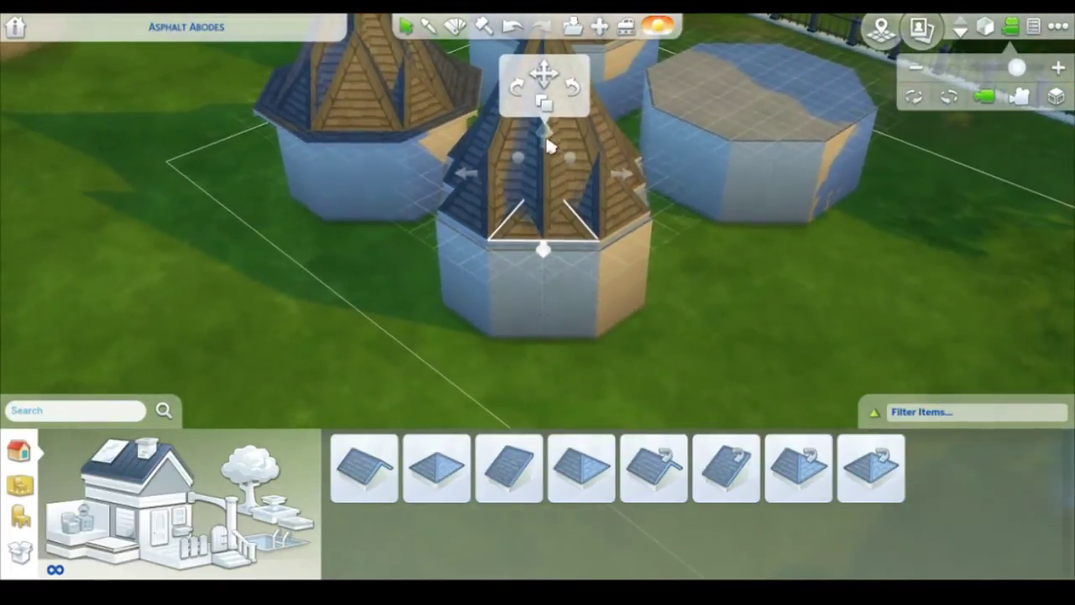
left_click_drag(547, 143, 549, 69)
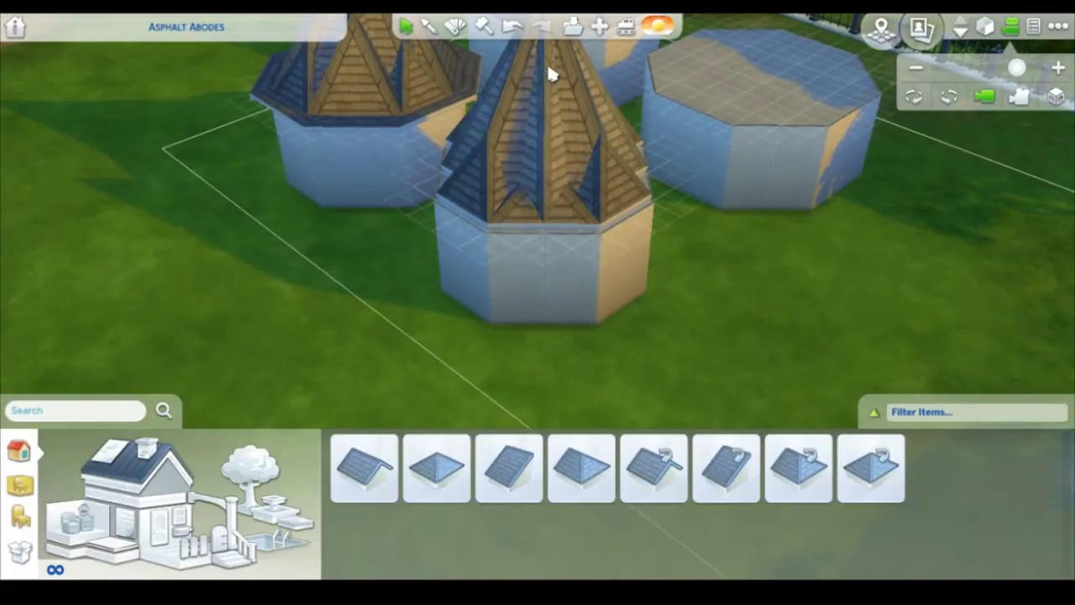
left_click(546, 134)
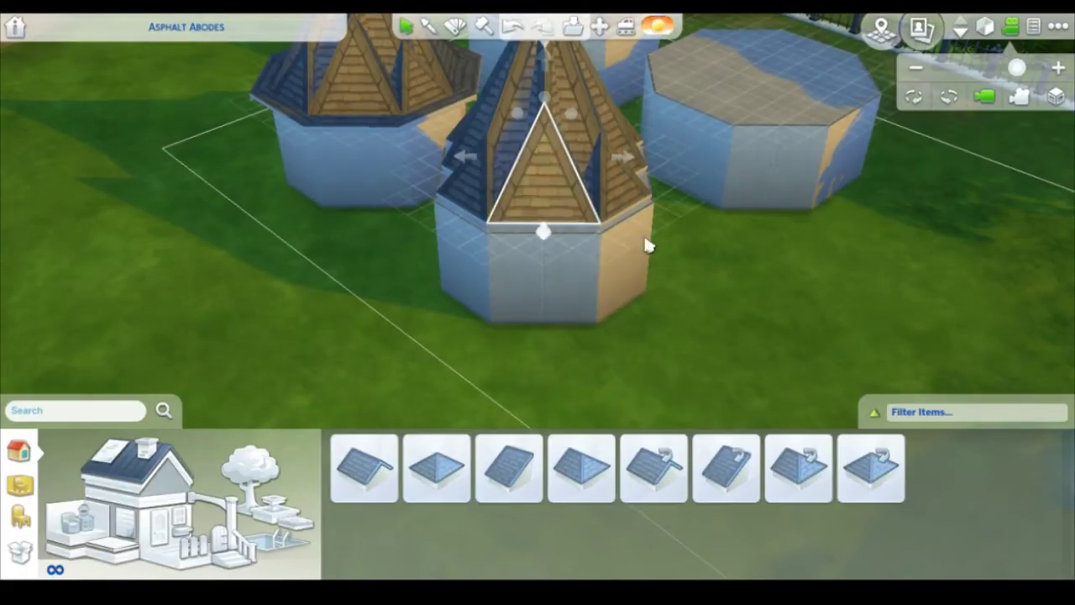
left_click(731, 331)
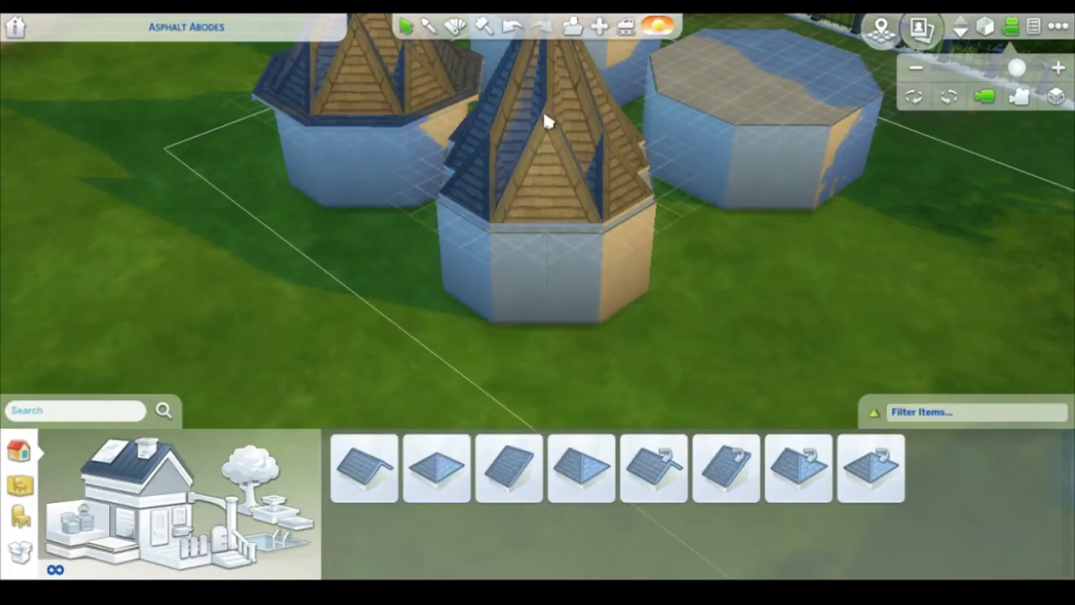
Step: Copy the narrow diagonal hipped roof and place the copy crosswise over the turret, spanning the two uncovered diagonal walls
scroll(696, 289, "up", 1)
key("w")
scroll(588, 293, "down", 2)
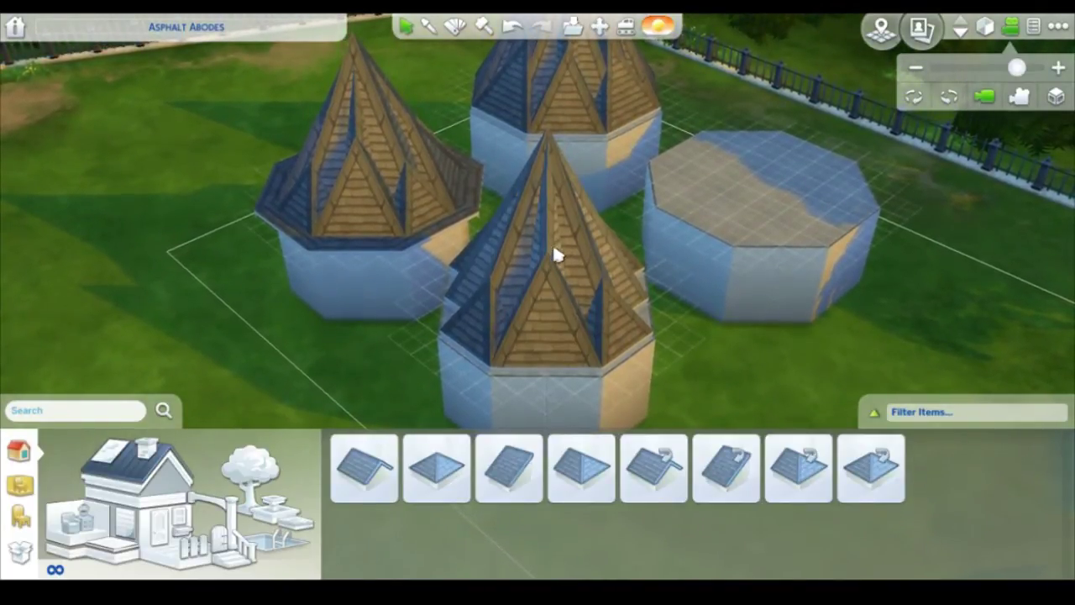
left_click(950, 97)
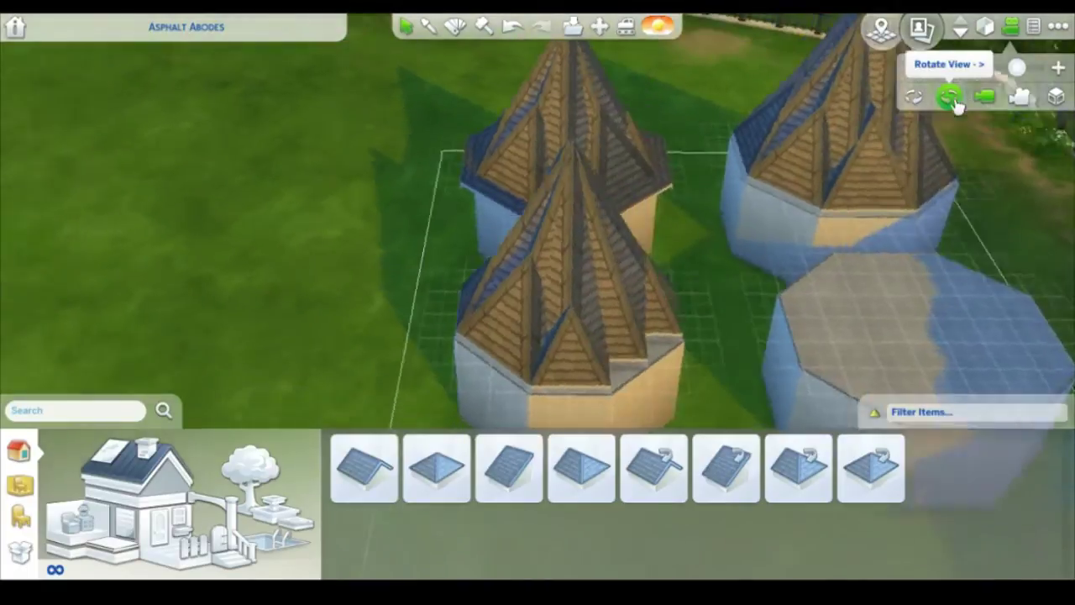
left_click(518, 313)
left_click(576, 191)
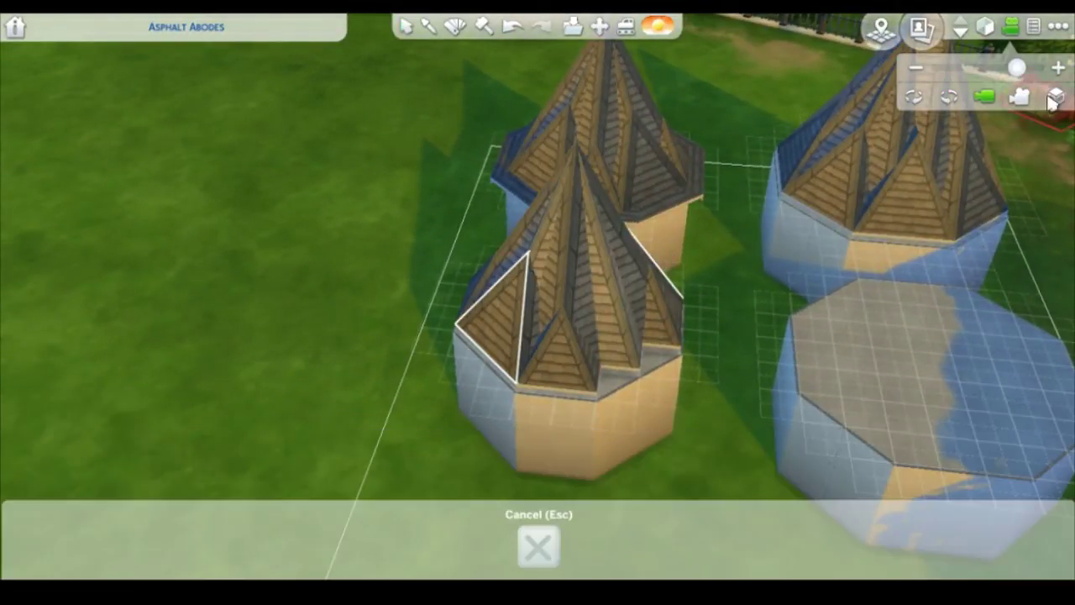
left_click(1056, 97)
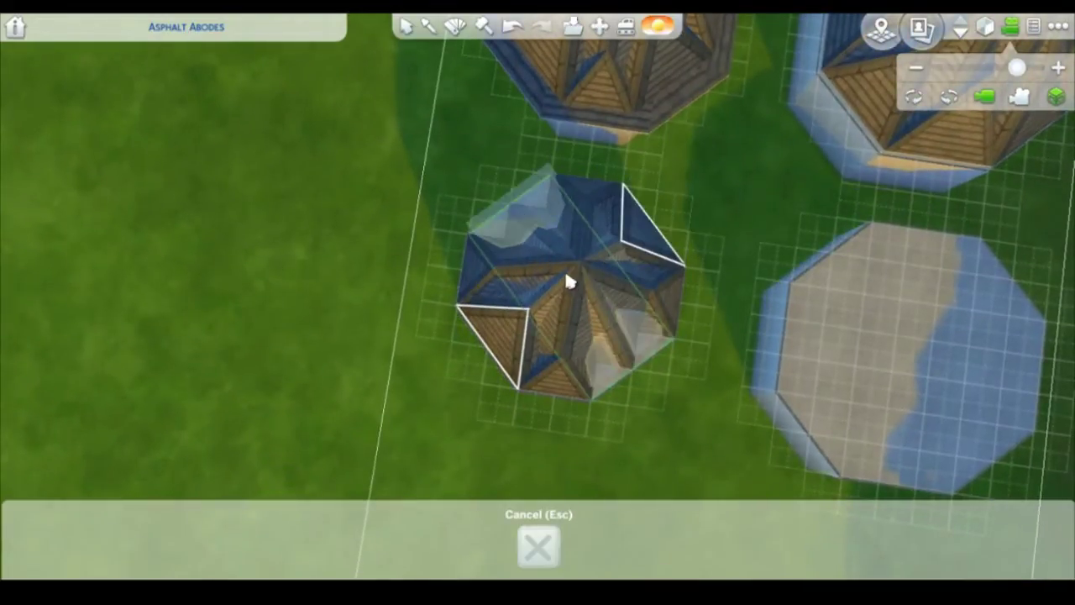
left_click(576, 291)
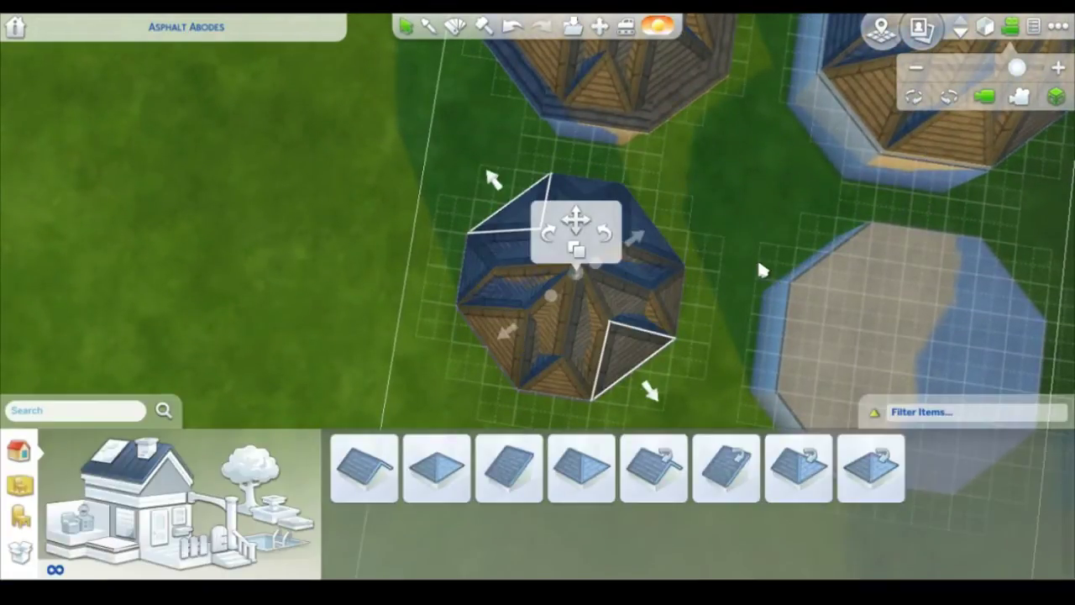
Step: Place a Gabled Roof over a straight wall of the finished turret and narrow it to fit that wall
left_click(1056, 98)
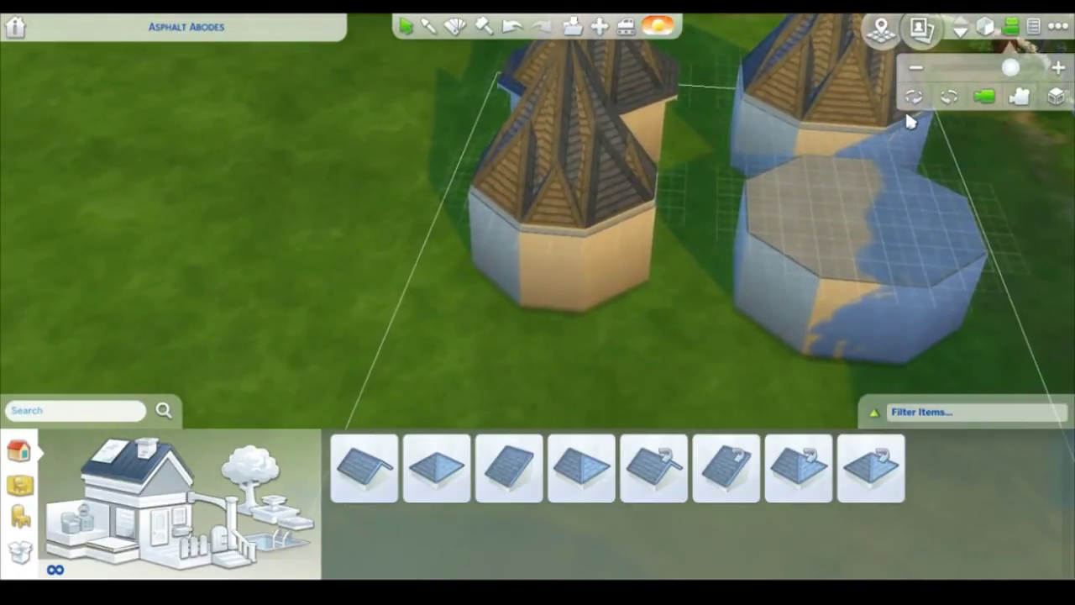
left_click(913, 98)
left_click(914, 98)
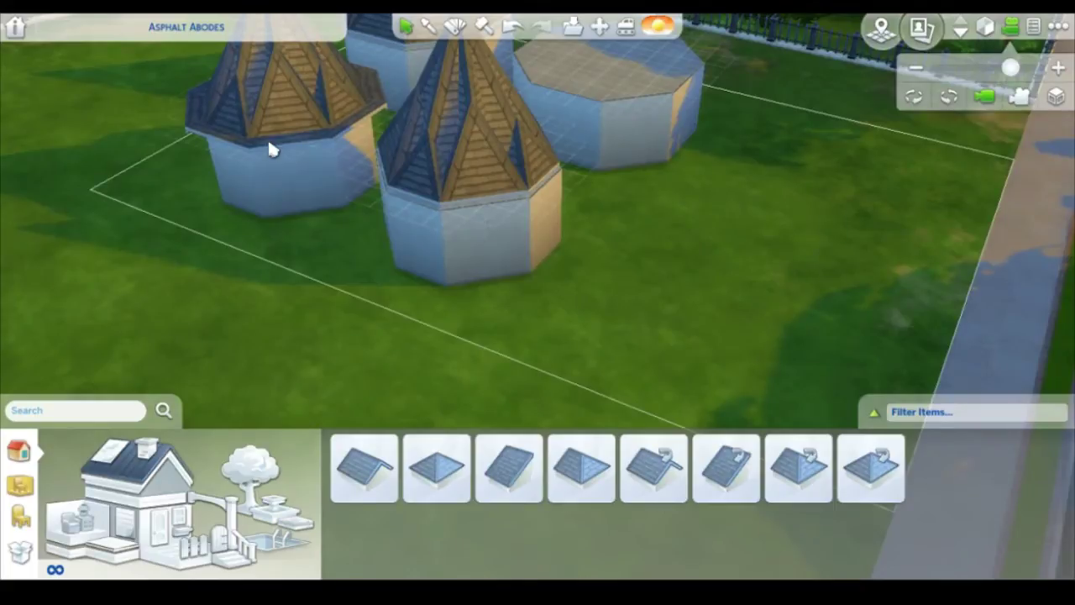
left_click(950, 97)
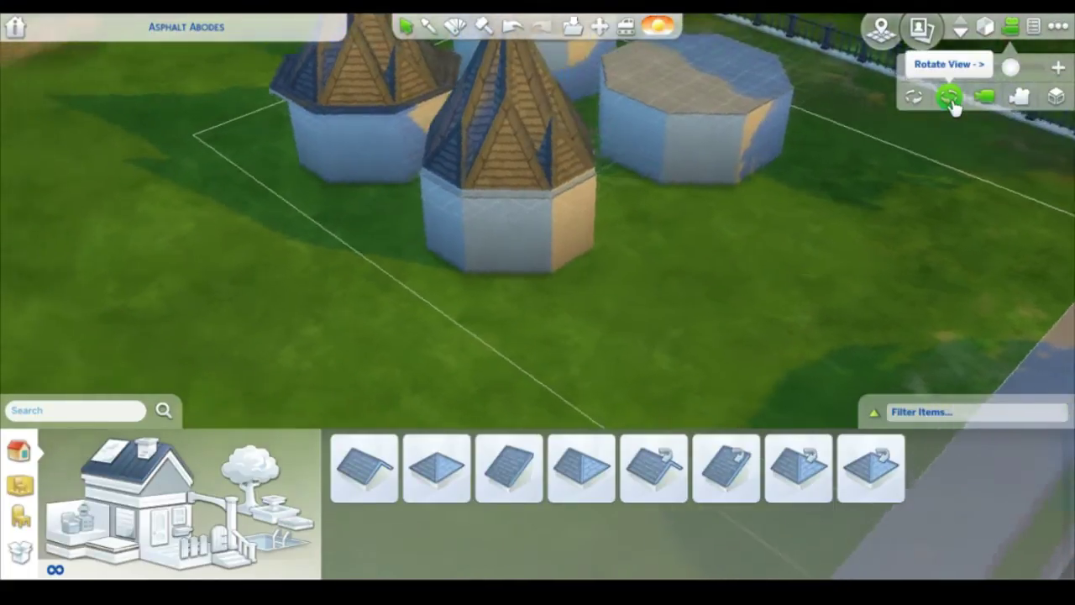
left_click(363, 477)
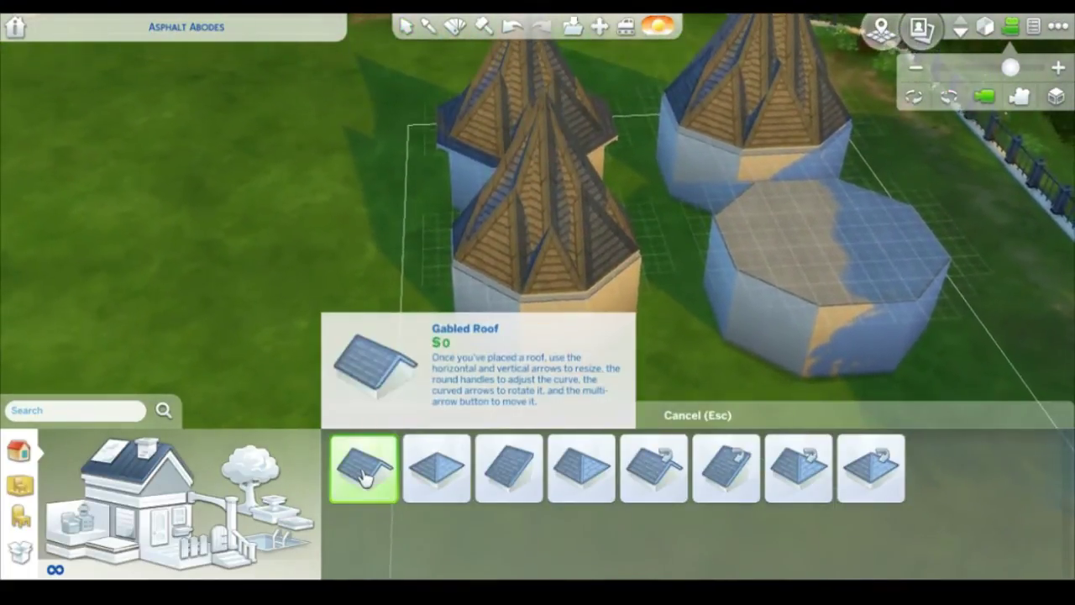
left_click(1056, 97)
scroll(538, 246, "up", 2)
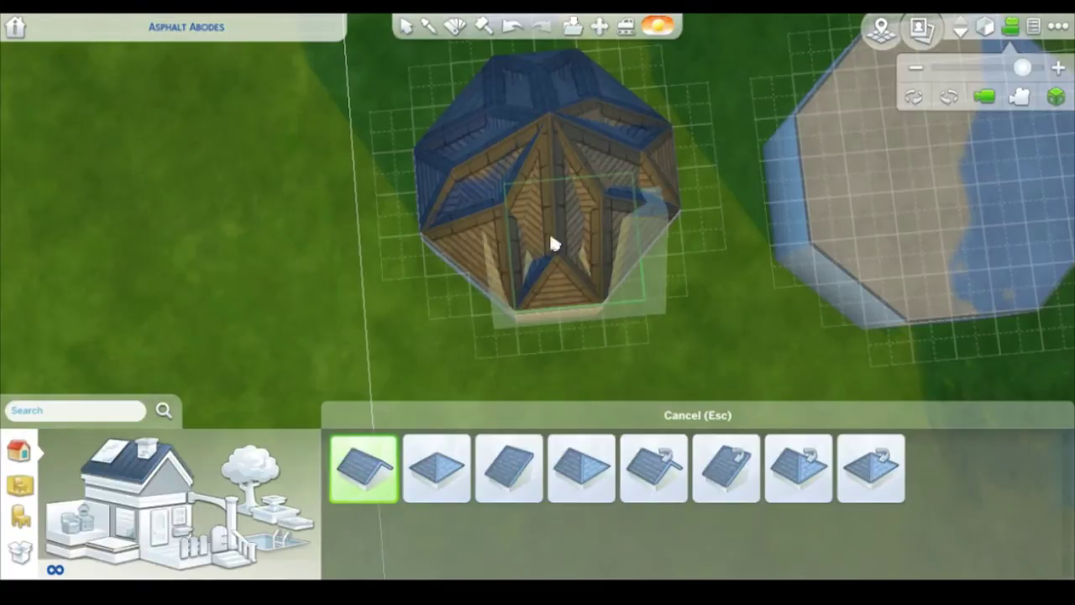
left_click(542, 242)
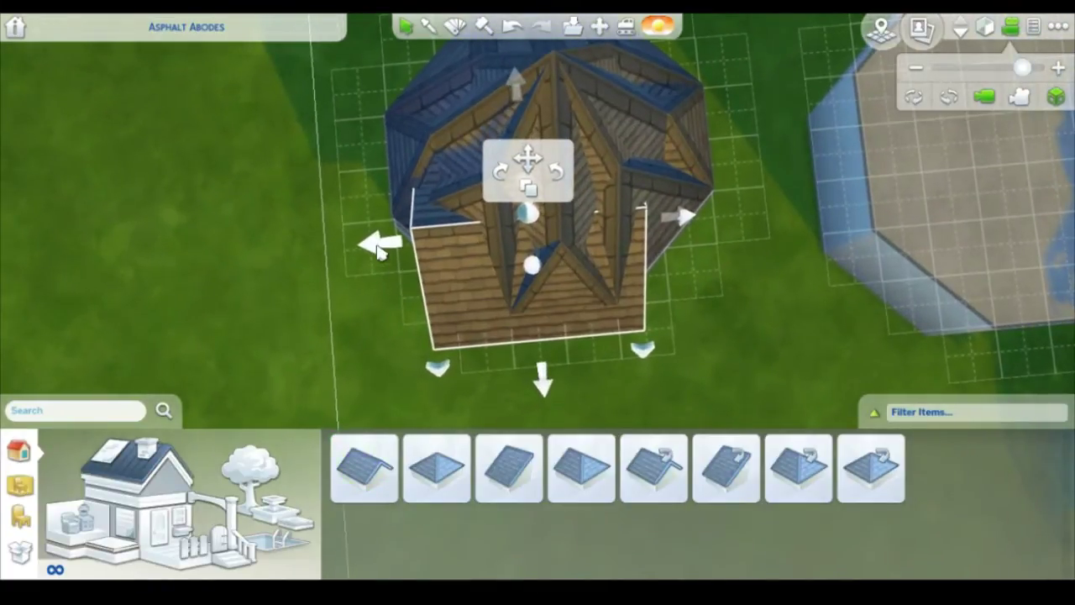
left_click_drag(379, 244, 382, 251)
left_click_drag(467, 255, 446, 240)
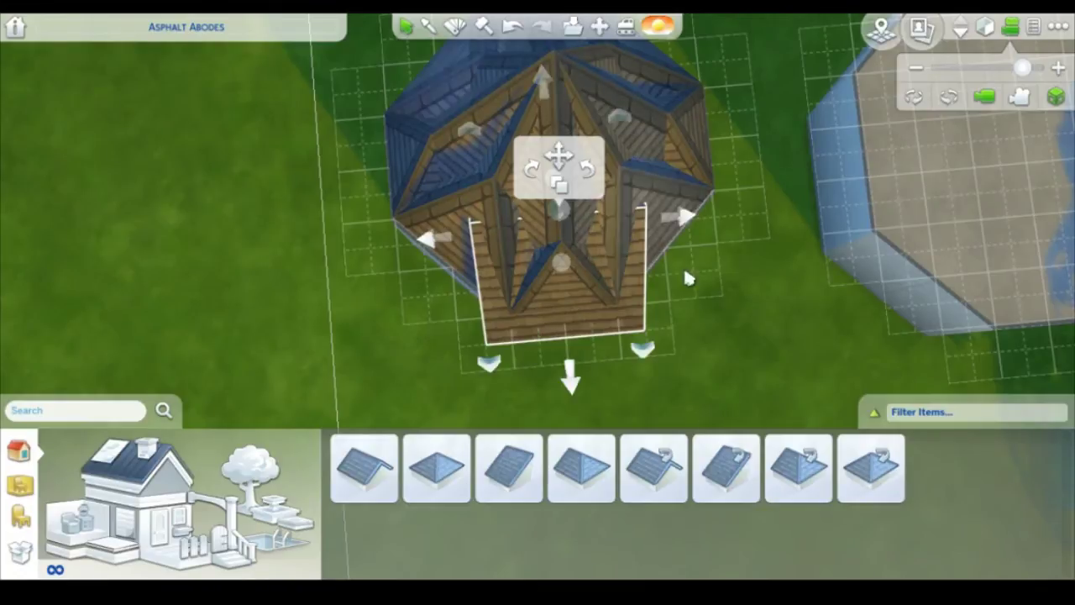
Step: Stretch the gabled roof across the turret so it extends past the opposite straight wall
scroll(636, 295, "down", 1)
key("w")
scroll(554, 252, "up", 2)
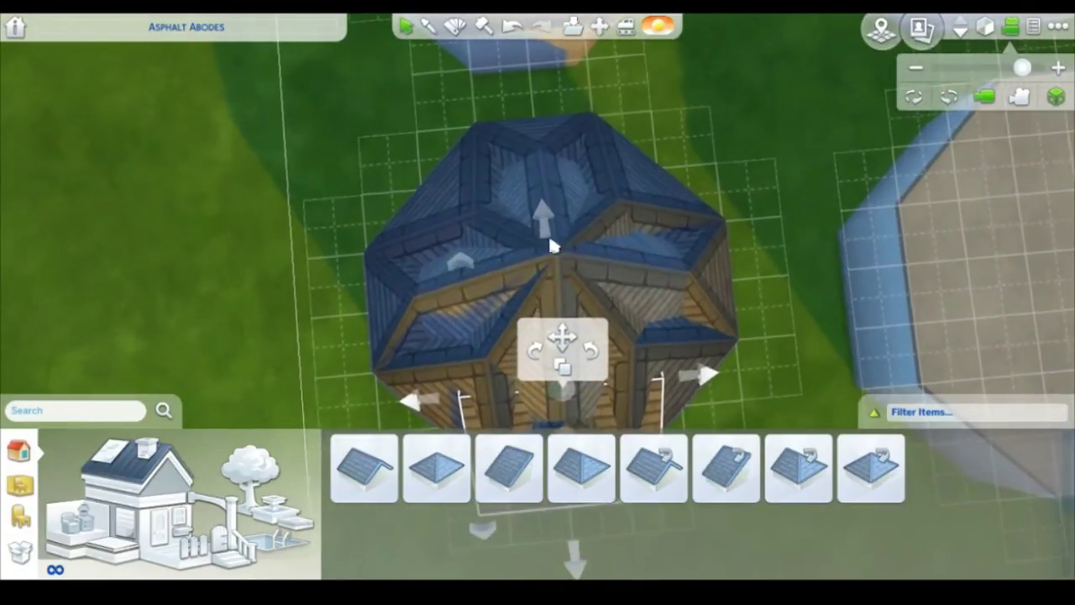
left_click_drag(550, 243, 548, 208)
scroll(691, 257, "down", 1)
key("s")
scroll(804, 240, "down", 2)
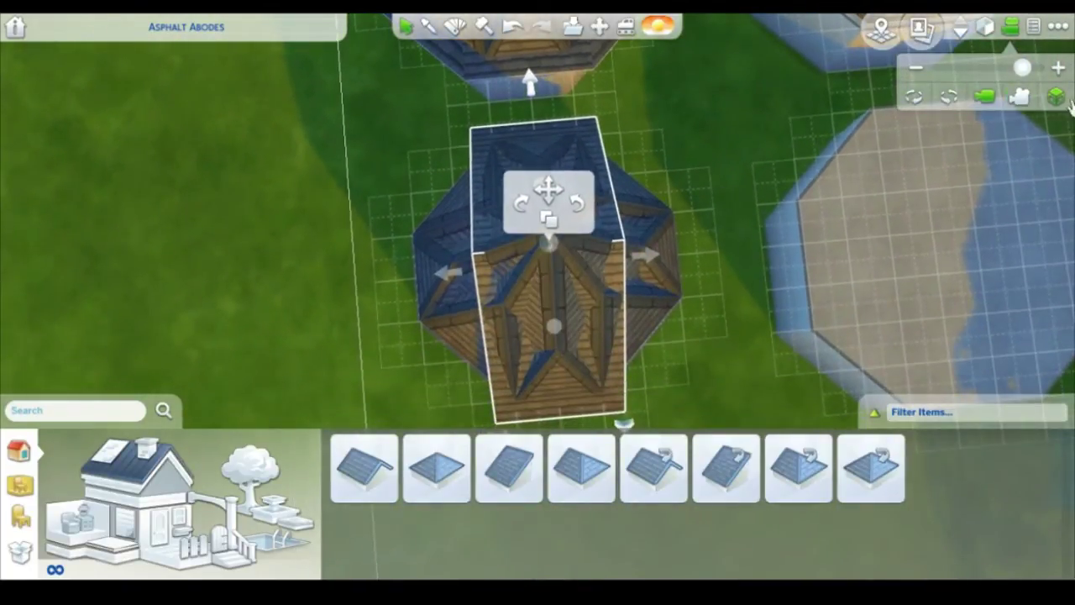
Step: Lower the gabled roof's peak until it lies nearly flat, leaving only its eaves sticking out beneath the hipped roofs
left_click(1062, 100)
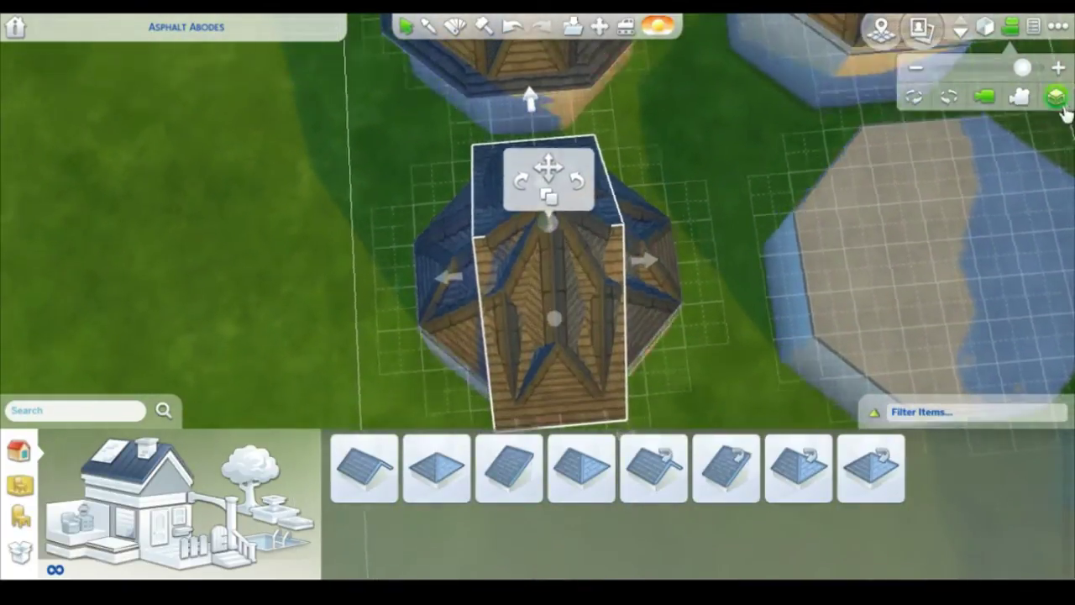
left_click_drag(566, 420, 607, 375)
scroll(677, 276, "down", 2)
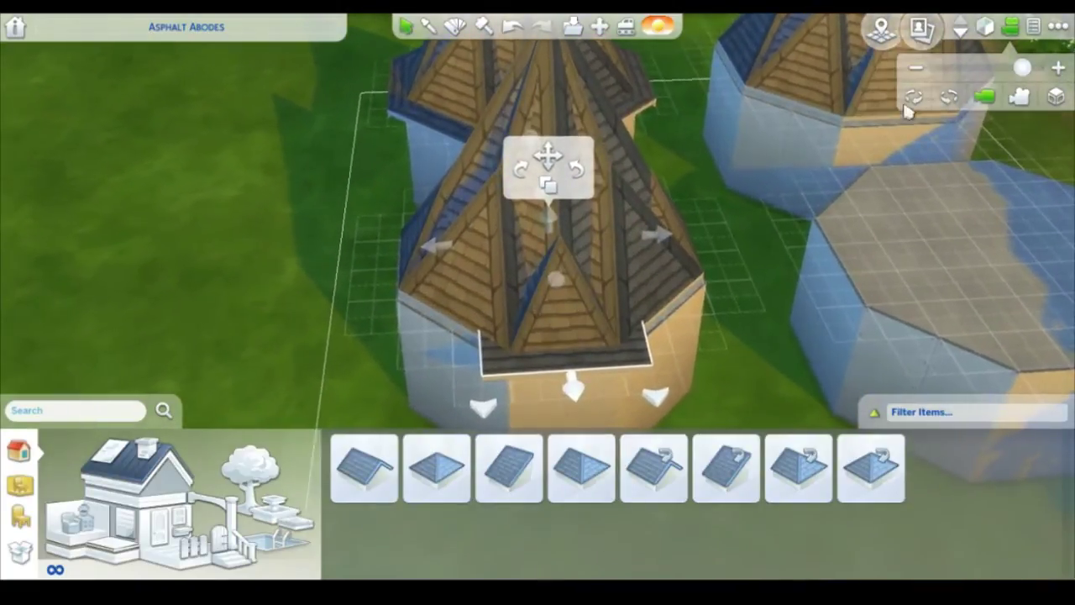
left_click(914, 96)
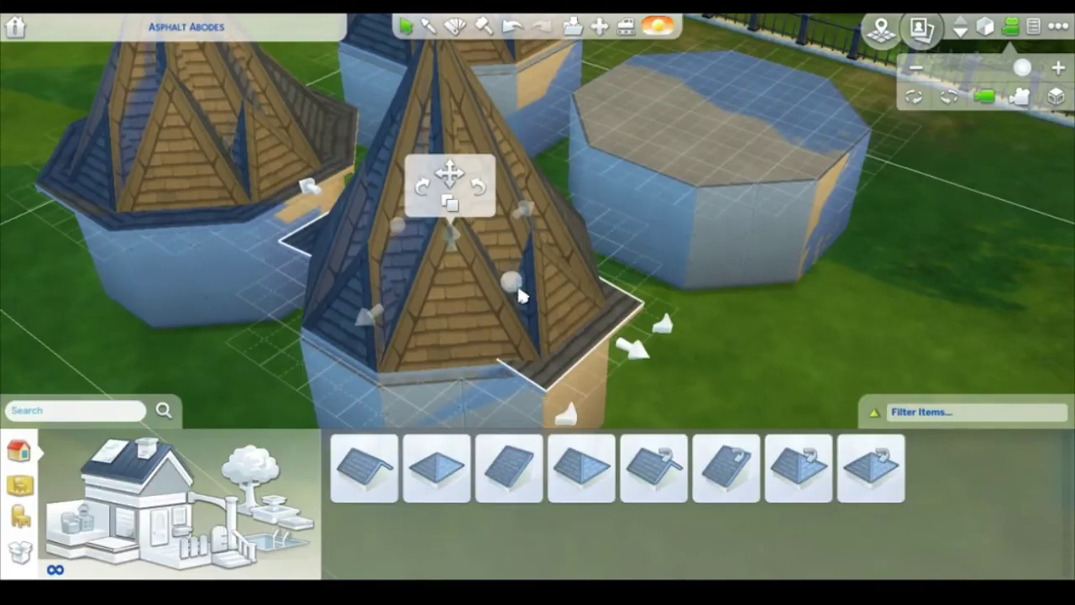
left_click_drag(514, 287, 511, 251)
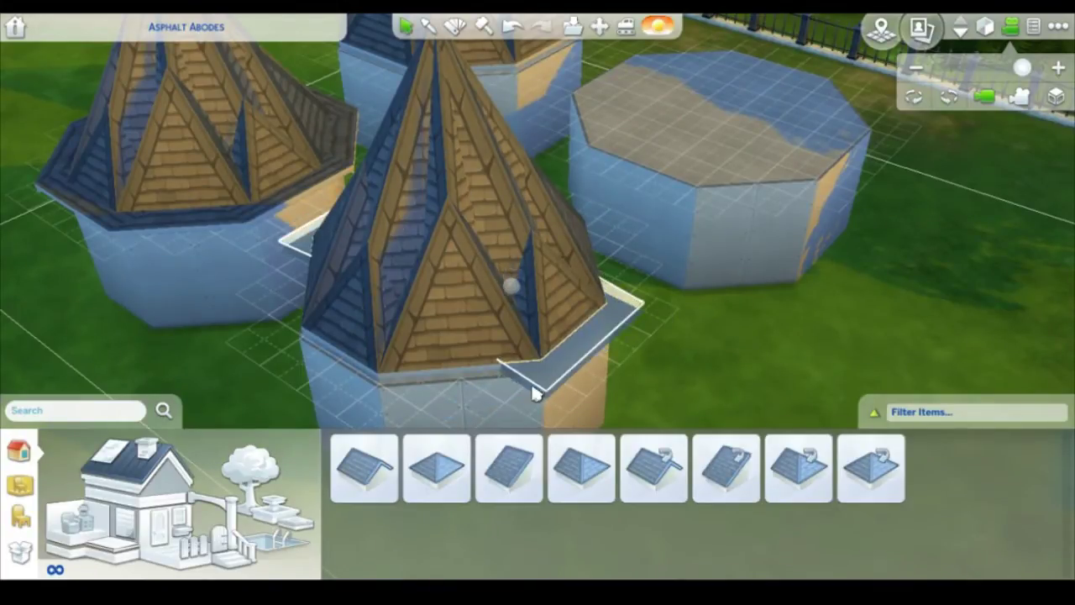
left_click_drag(553, 484, 559, 513)
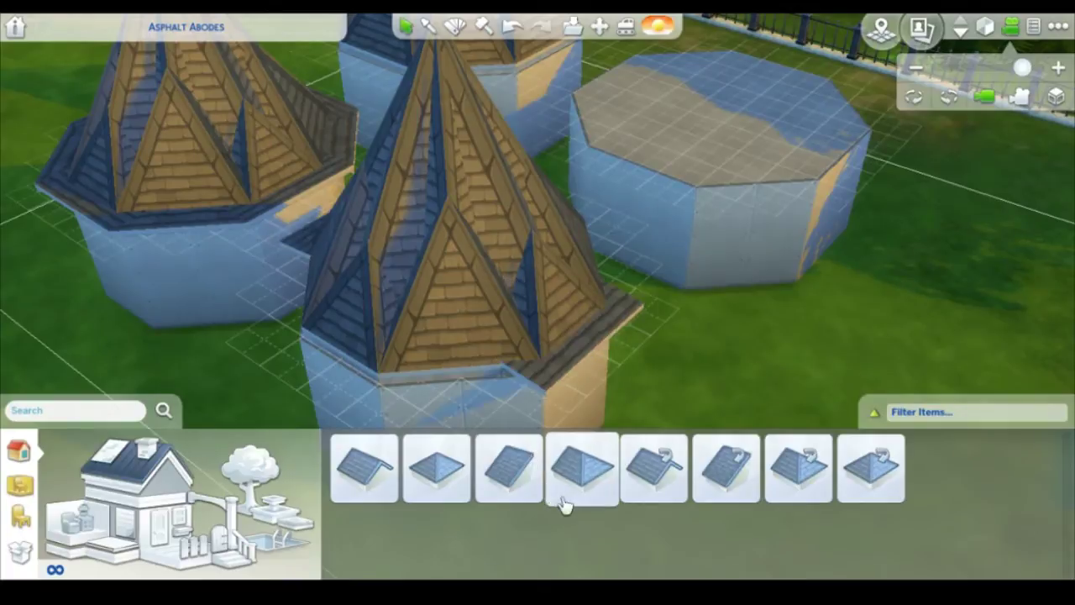
Step: Copy the flattened gabled roof and place the copy crosswise so its eaves extend over the other two straight walls
left_click(1053, 107)
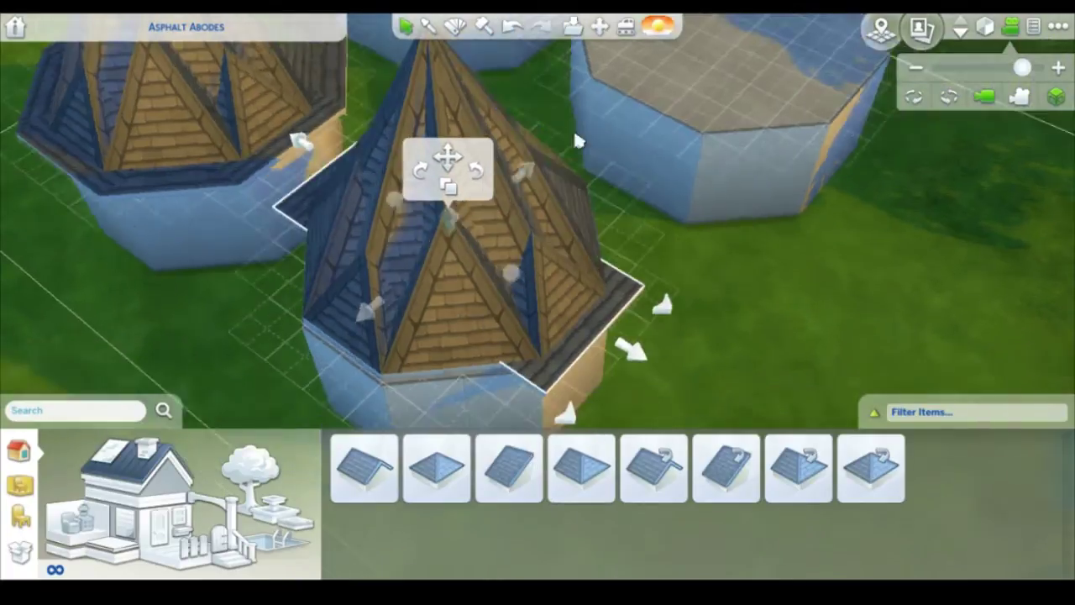
left_click_drag(442, 147, 454, 208)
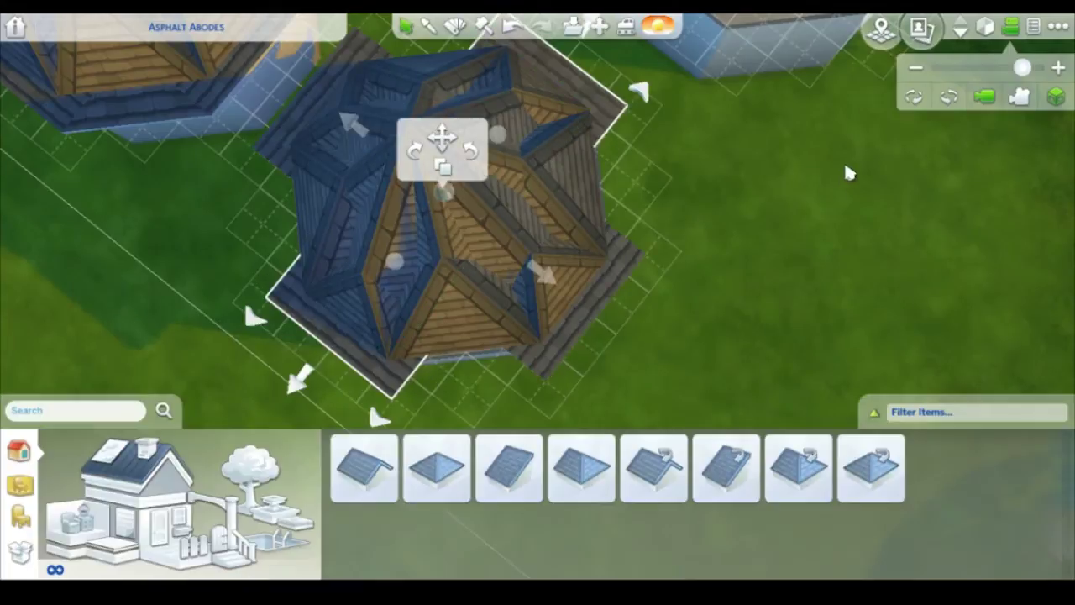
left_click(1057, 100)
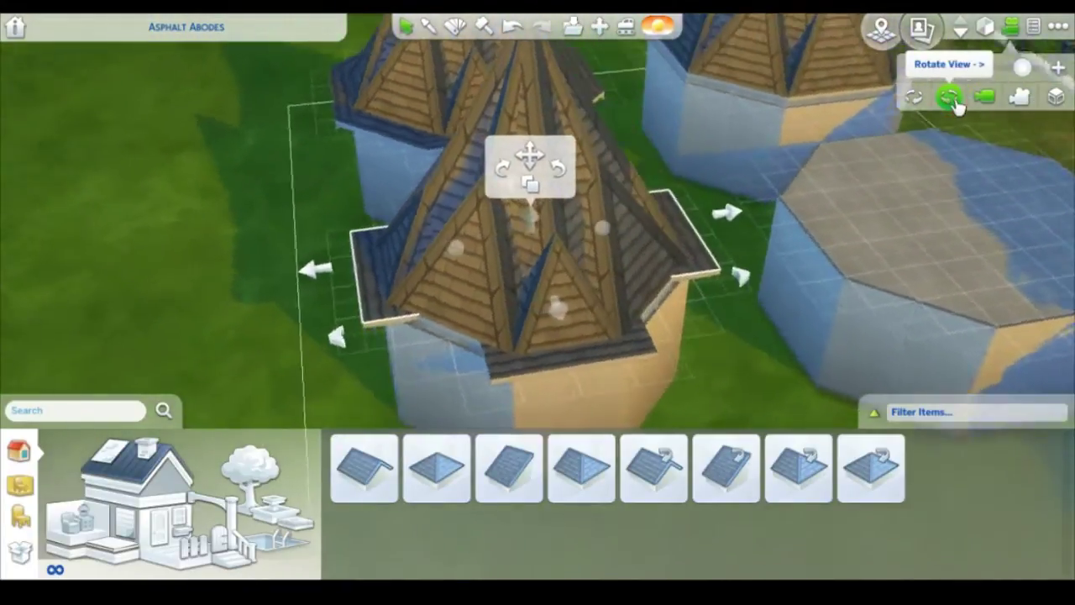
Step: Place a Gabled Roof (Diagonal) over a diagonal wall and stretch it across the turret past the opposite diagonal wall
left_click(954, 100)
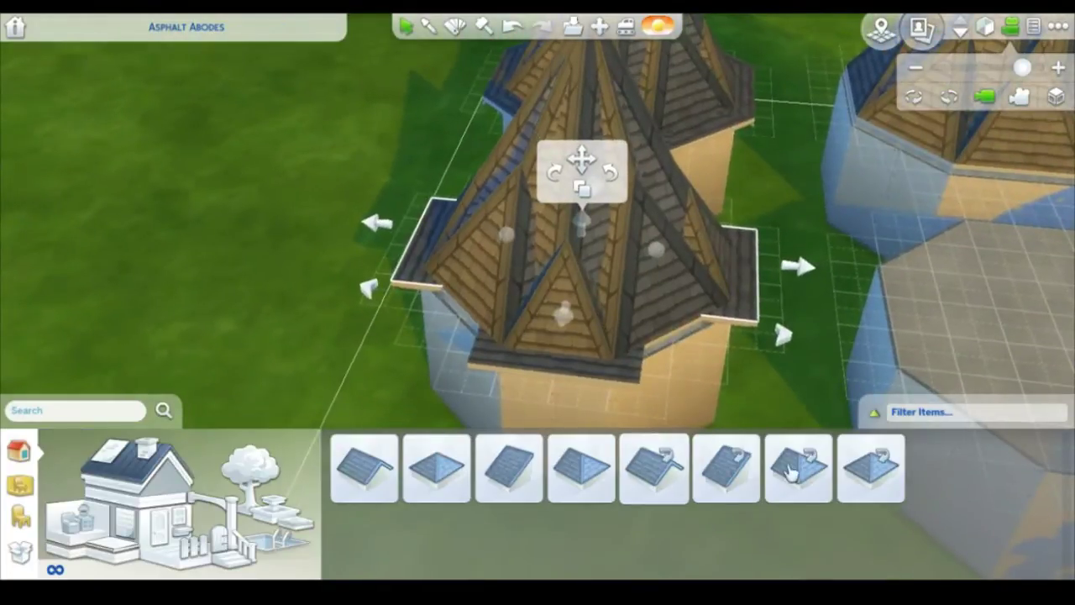
left_click(649, 489)
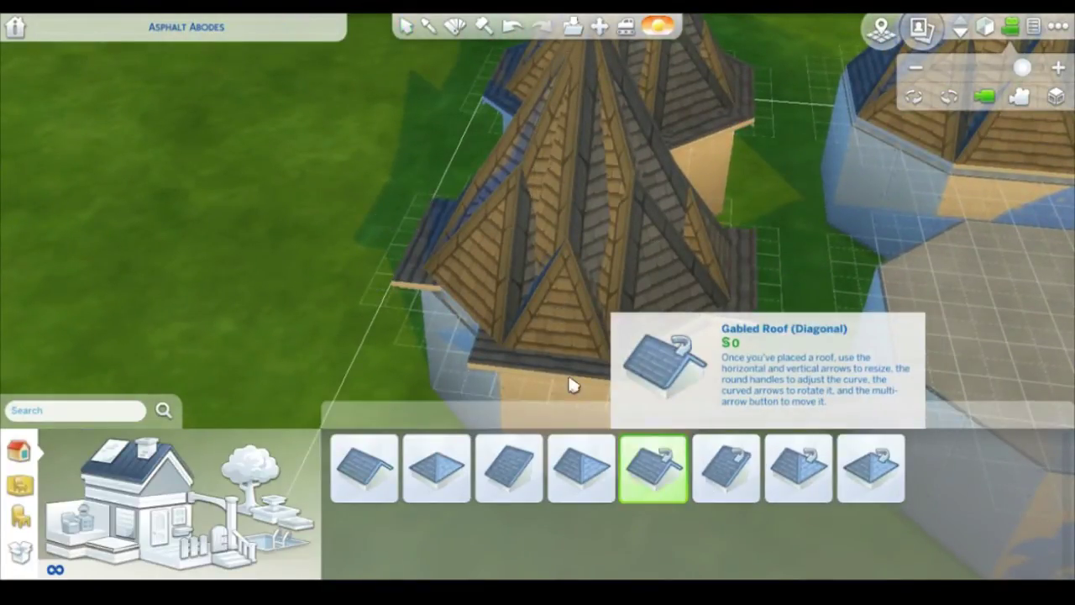
left_click(1056, 96)
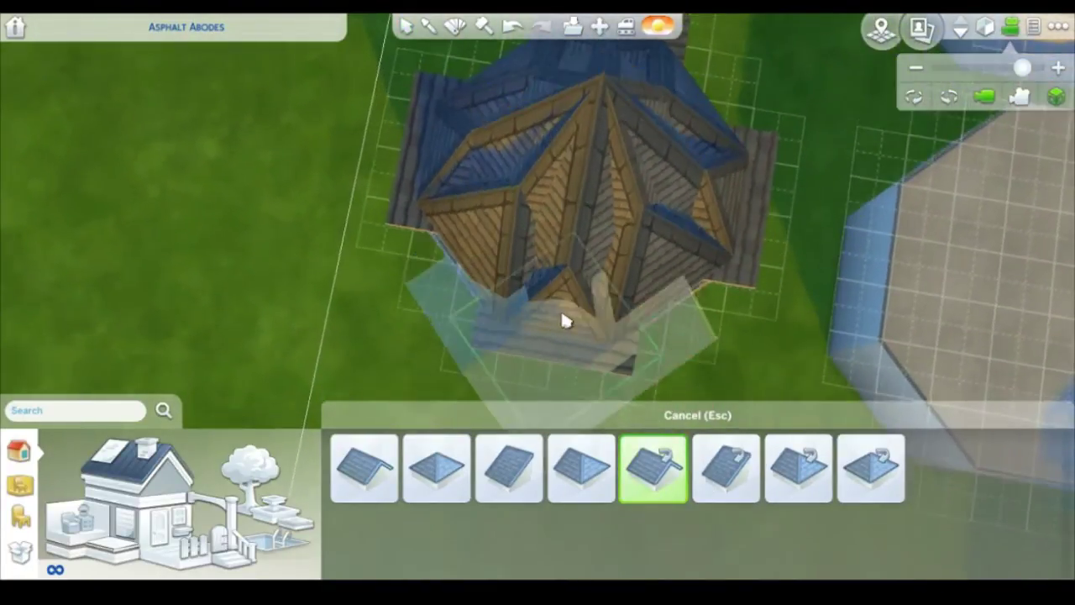
left_click(525, 227)
key("d")
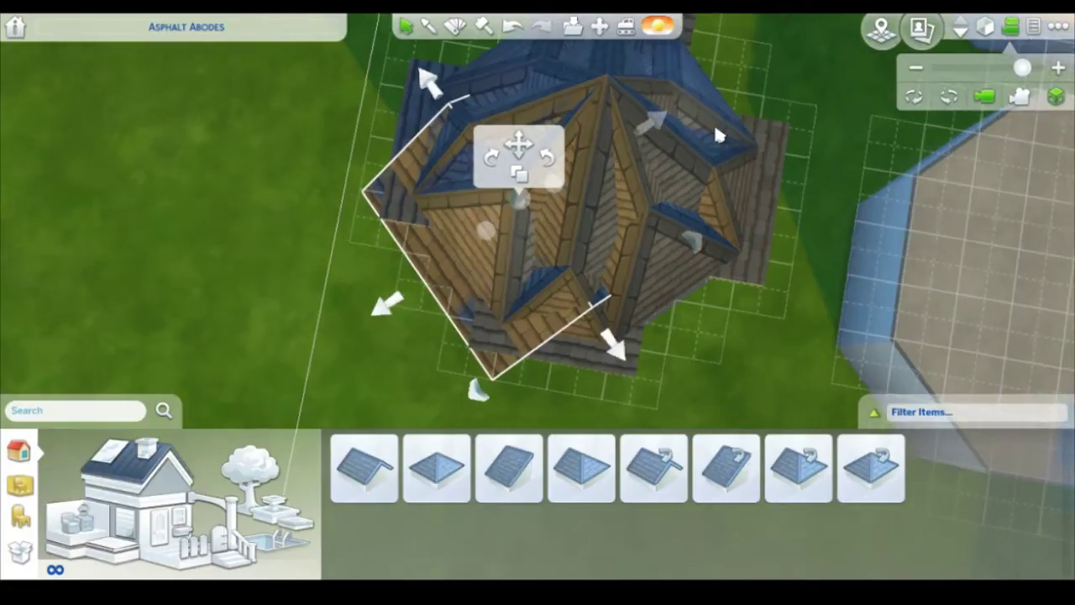
key("w")
left_click_drag(590, 224, 795, 130)
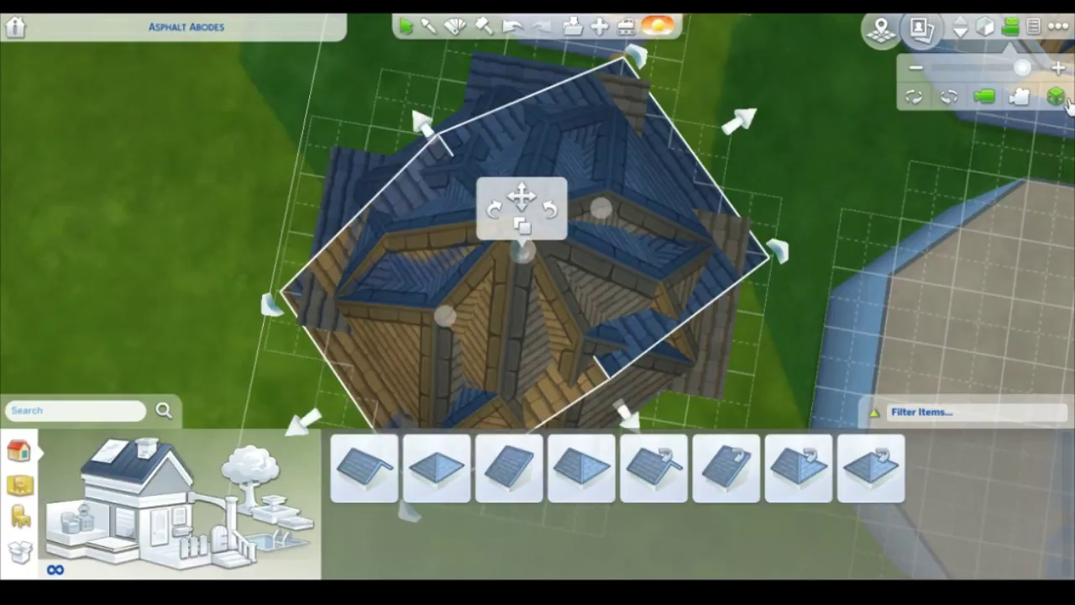
Step: Lower the peak of the diagonal gabled roof until only its eaves show around the base of the turret roof
left_click(1058, 98)
left_click_drag(530, 227, 566, 349)
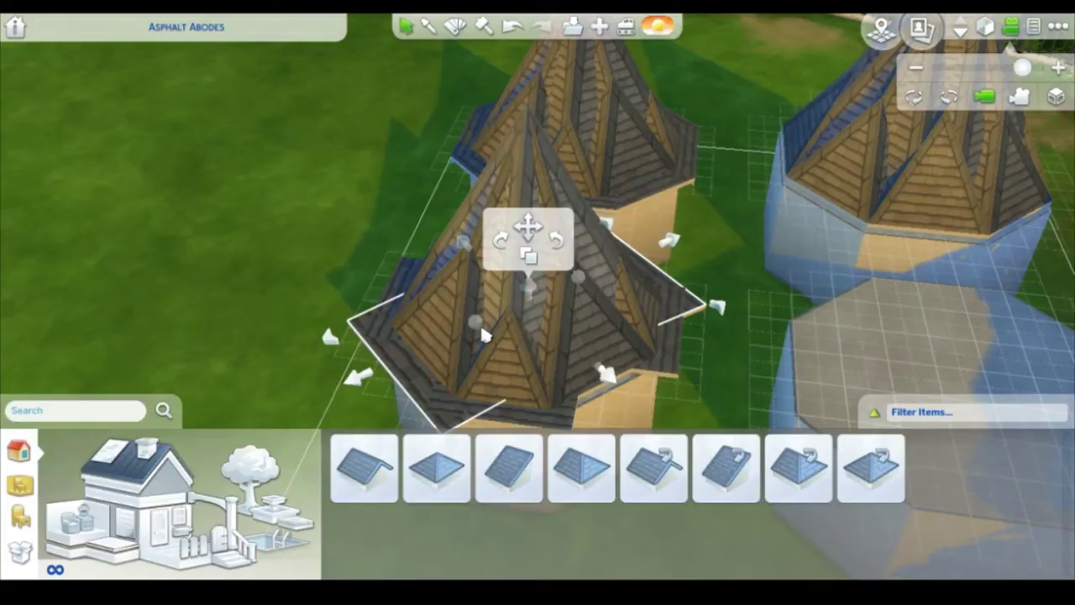
left_click_drag(470, 319, 481, 325)
left_click_drag(485, 412, 487, 405)
scroll(953, 218, "up", 2)
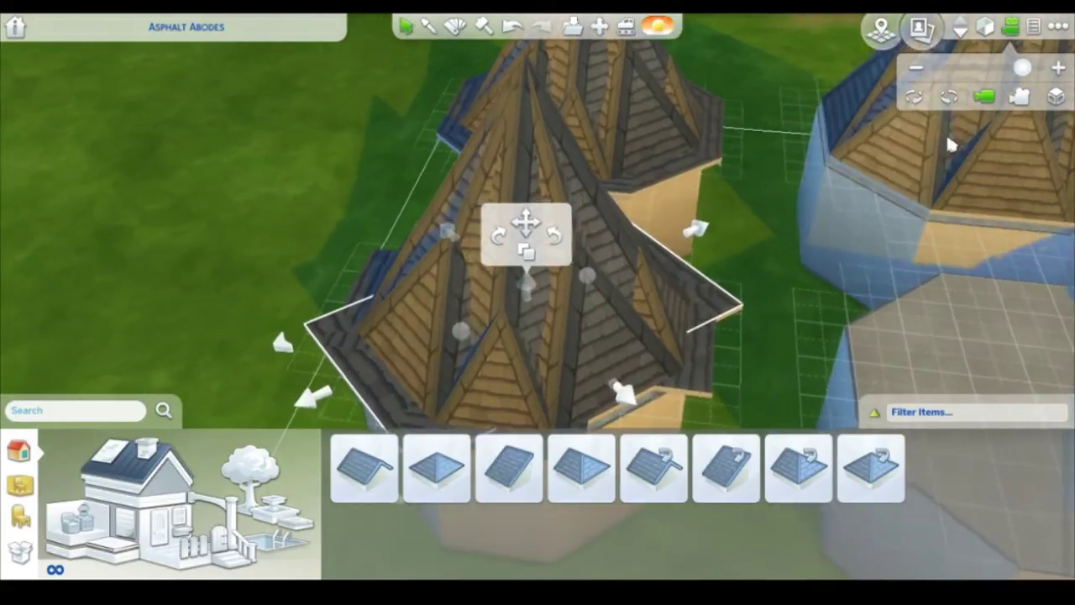
Step: Narrow the diagonal gabled roof to fit the diagonal wall and pull its near end in towards the turret
key("s")
key("a")
left_click(922, 102)
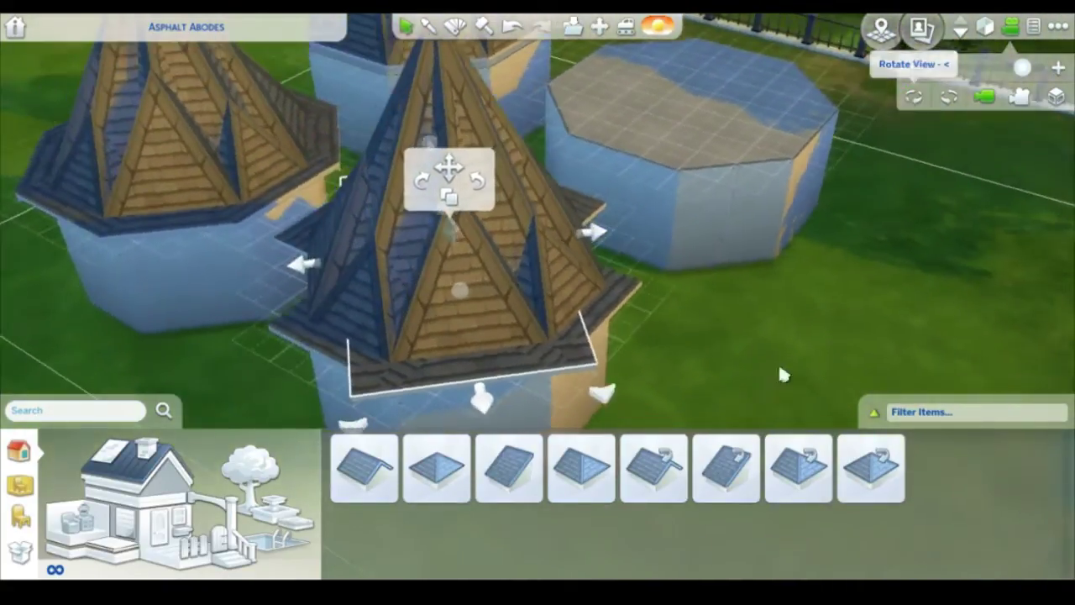
left_click(952, 100)
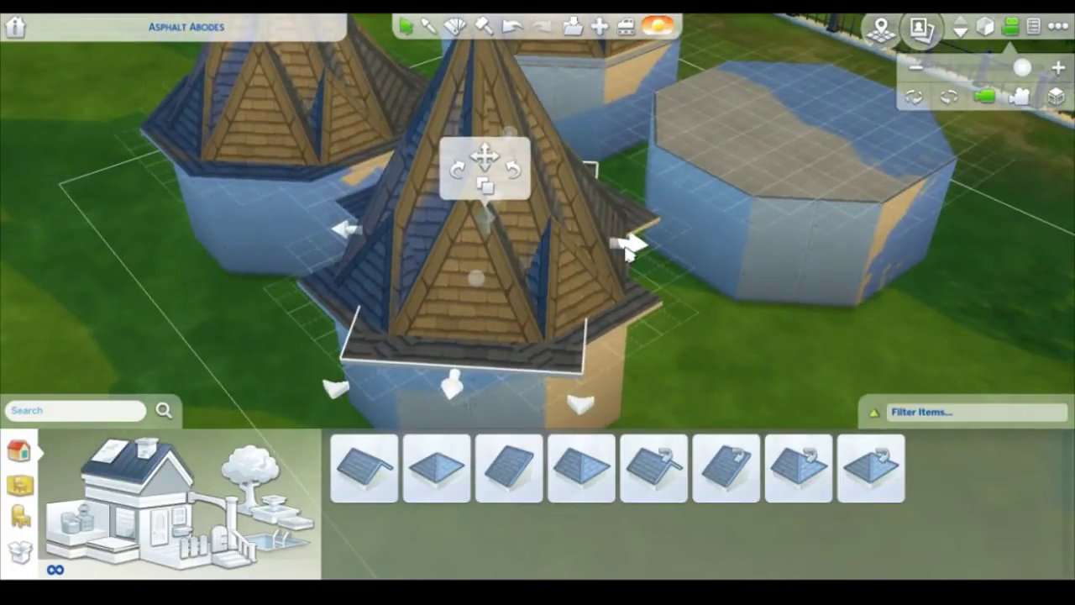
left_click_drag(636, 247, 578, 251)
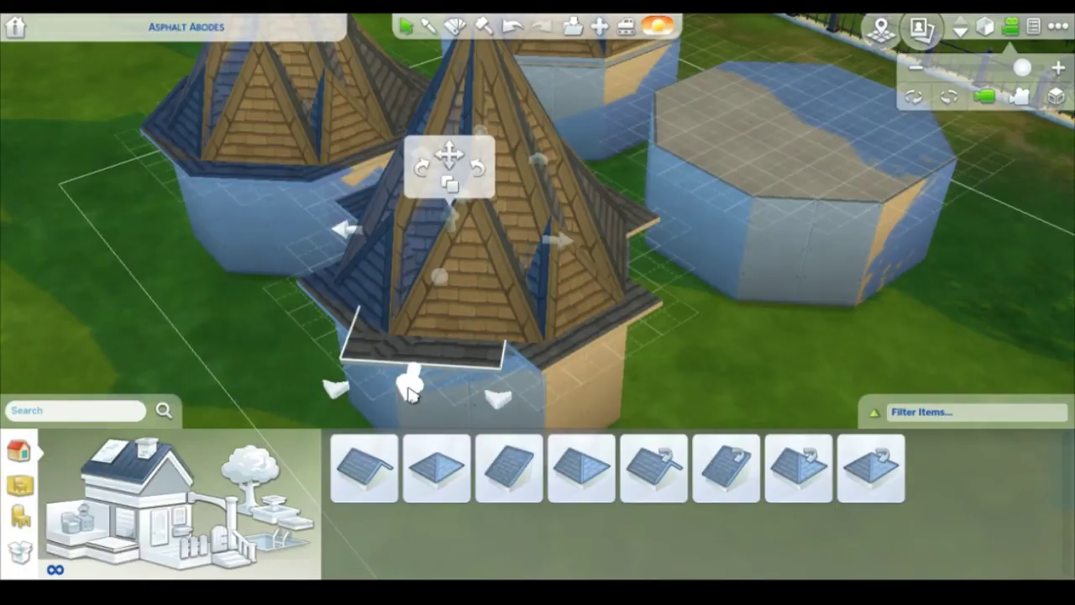
left_click_drag(409, 388, 423, 354)
Step: Move the narrowed diagonal gabled roof so it is centred on the turret between the two opposite diagonal walls
left_click(1043, 106)
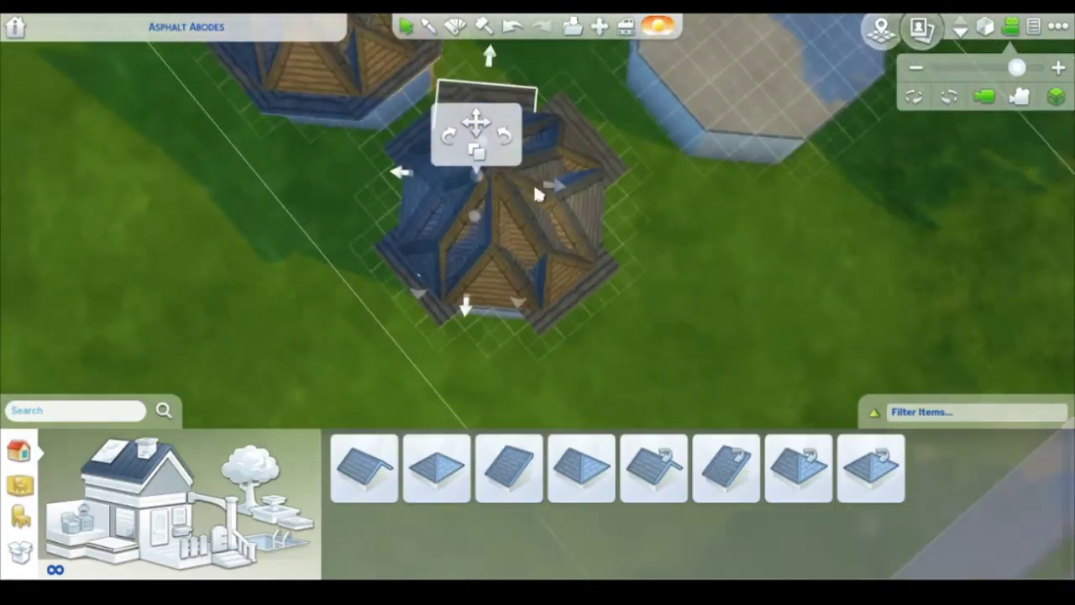
left_click_drag(488, 151, 512, 207)
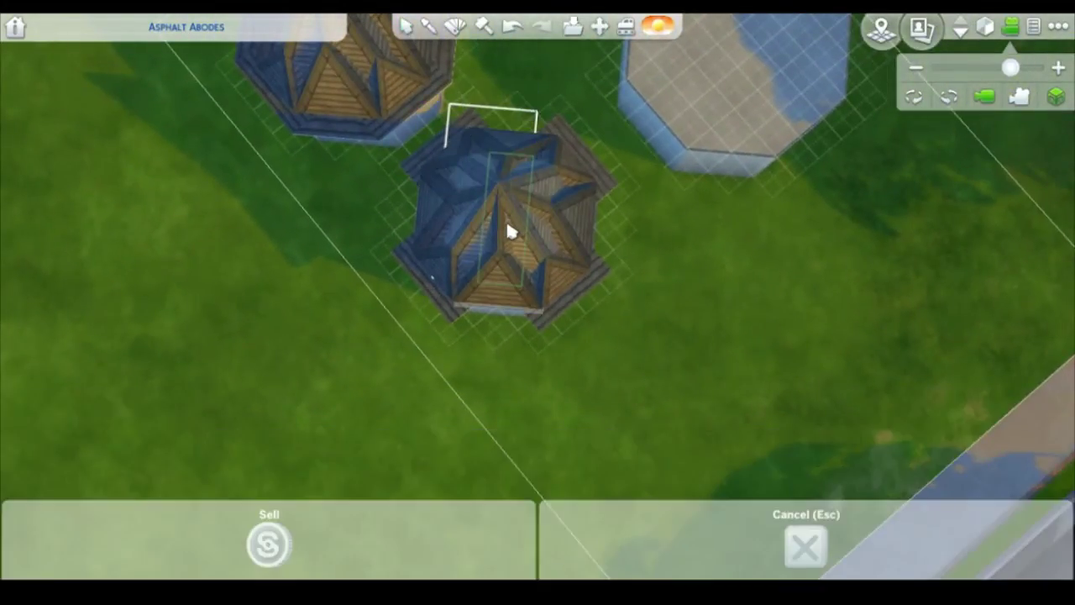
left_click(501, 228)
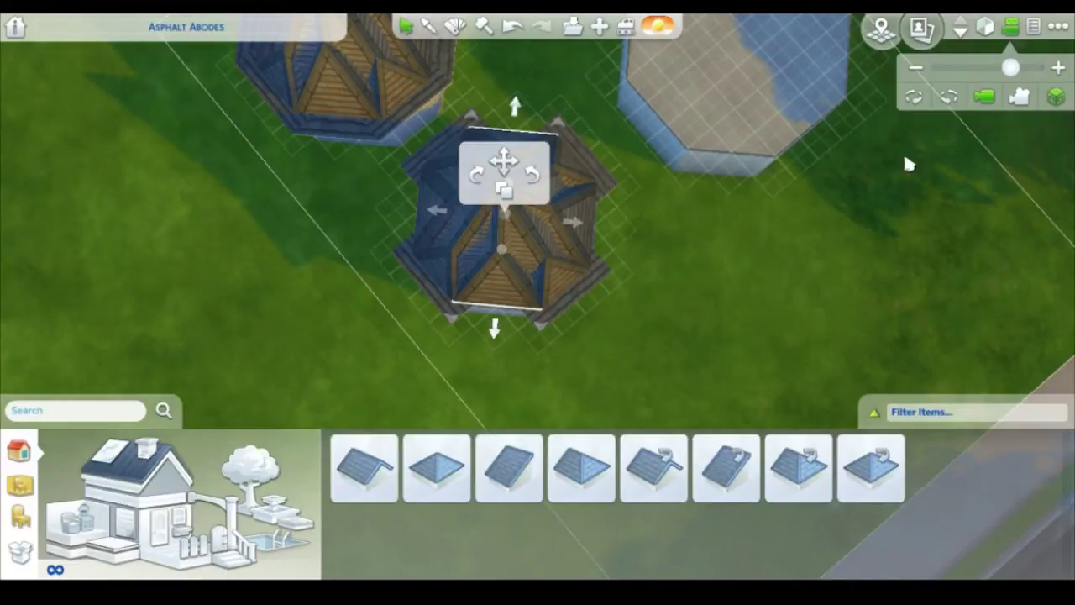
Step: Duplicate the flattened diagonal gabled roof and place the copy, rotated 90 degrees, across the turret's other pair of diagonal walls
left_click(1055, 101)
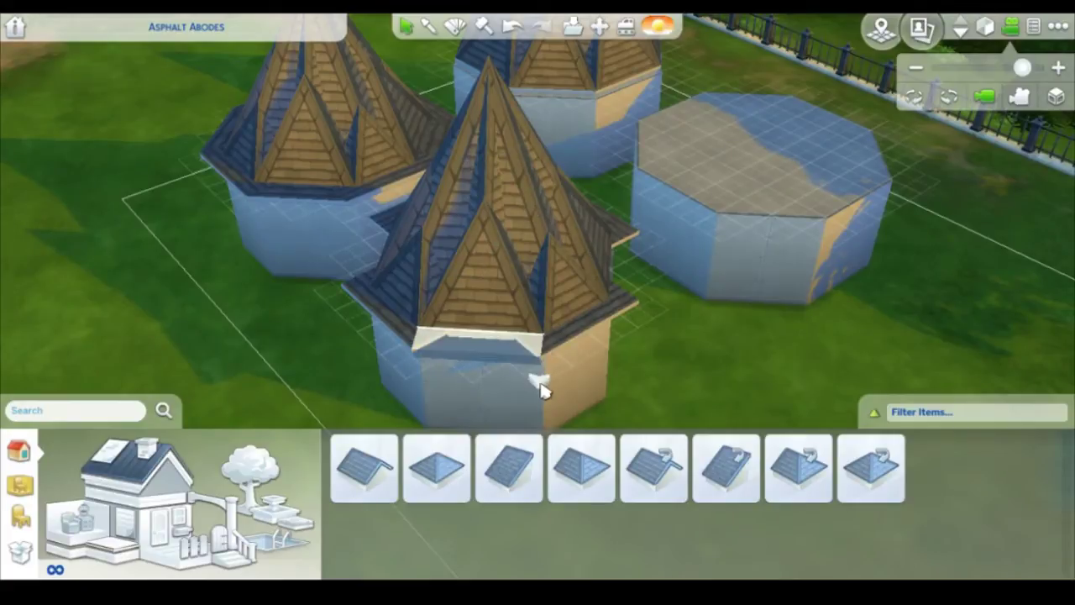
left_click(544, 386)
left_click(951, 99)
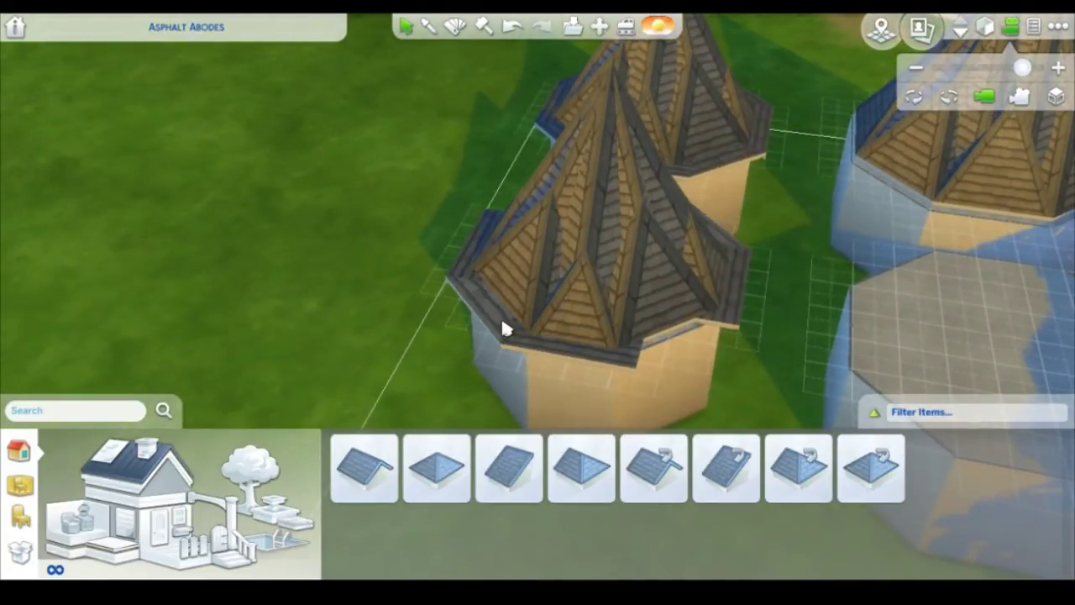
left_click(492, 322)
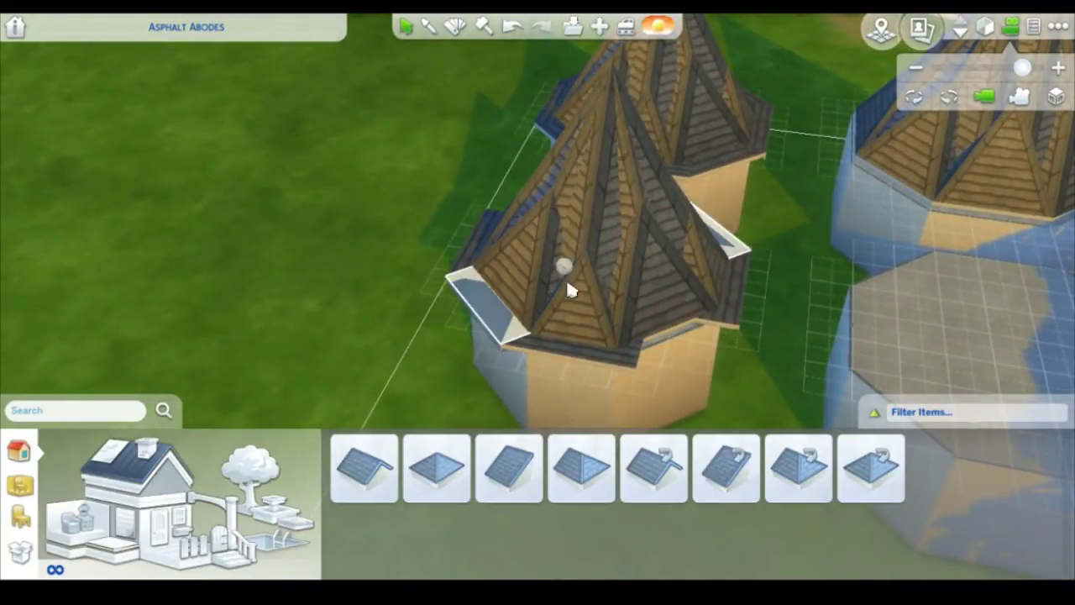
left_click(604, 209)
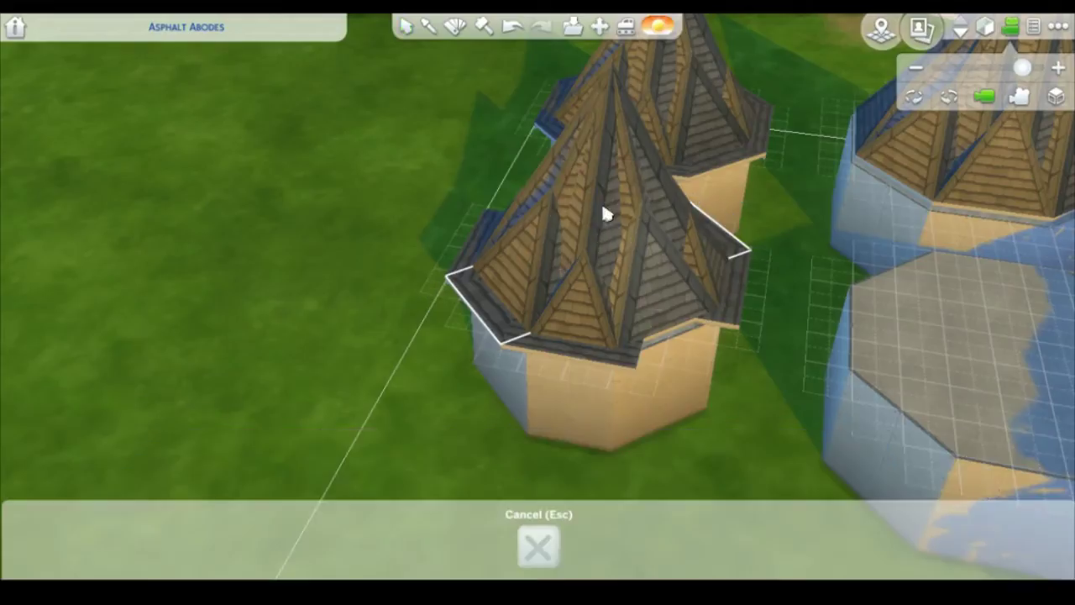
scroll(606, 255, "down", 2)
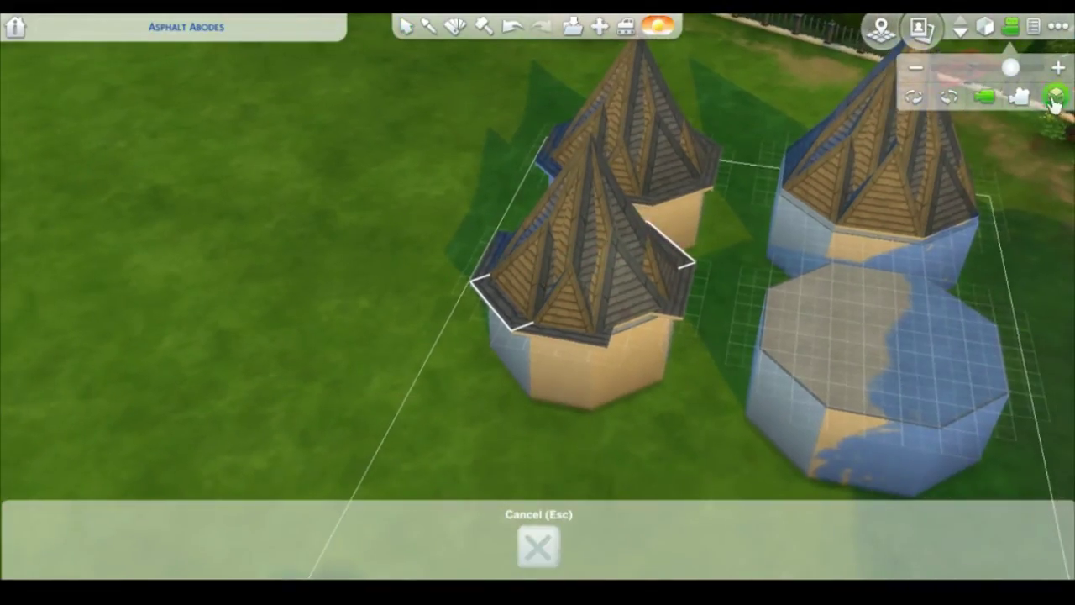
left_click(1055, 98)
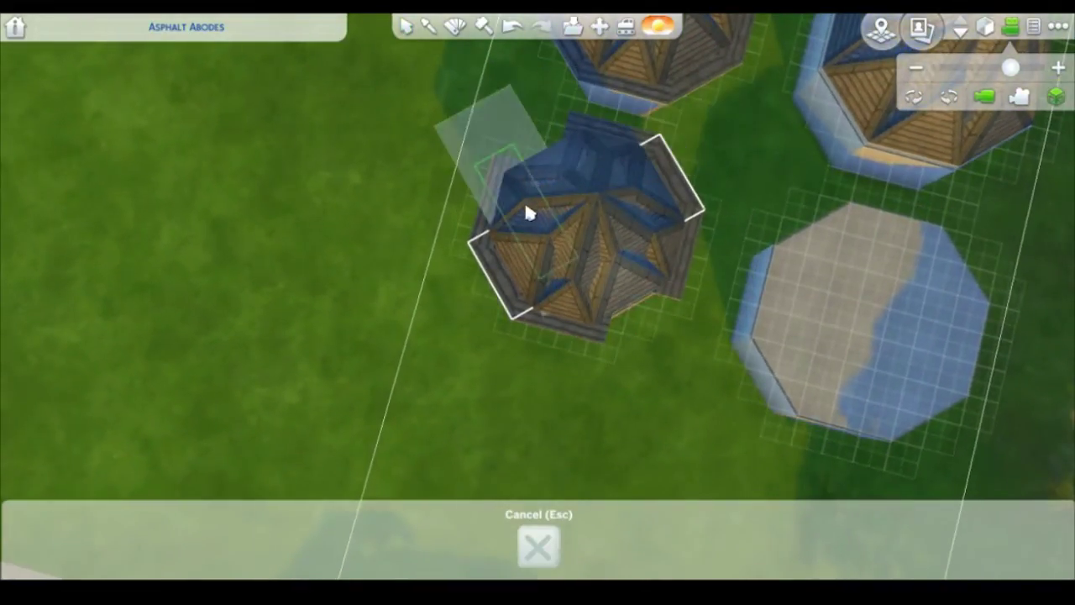
left_click(587, 224)
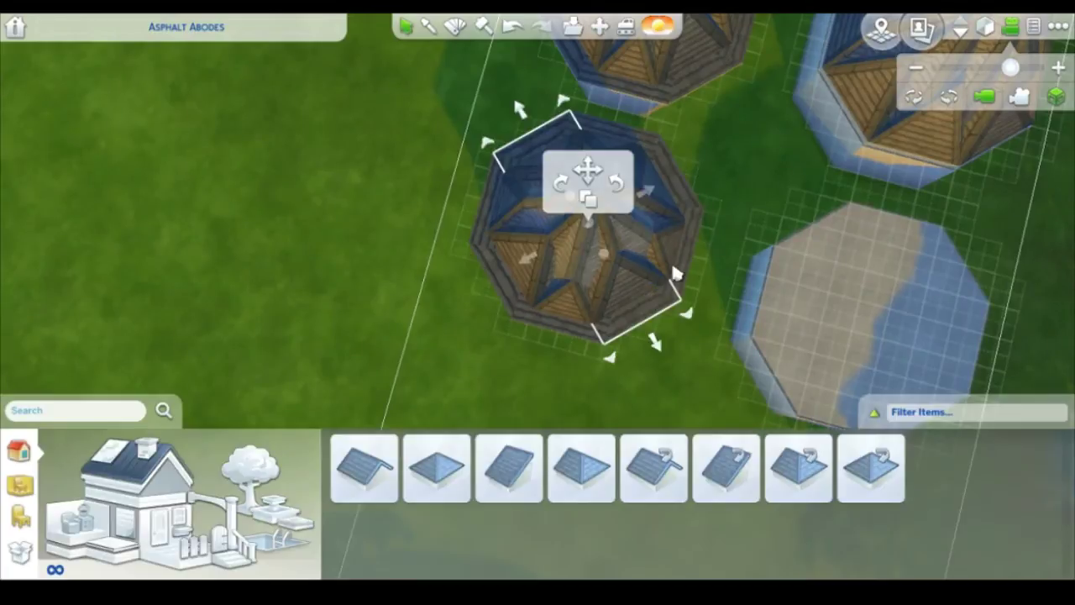
left_click(639, 401)
left_click(1056, 98)
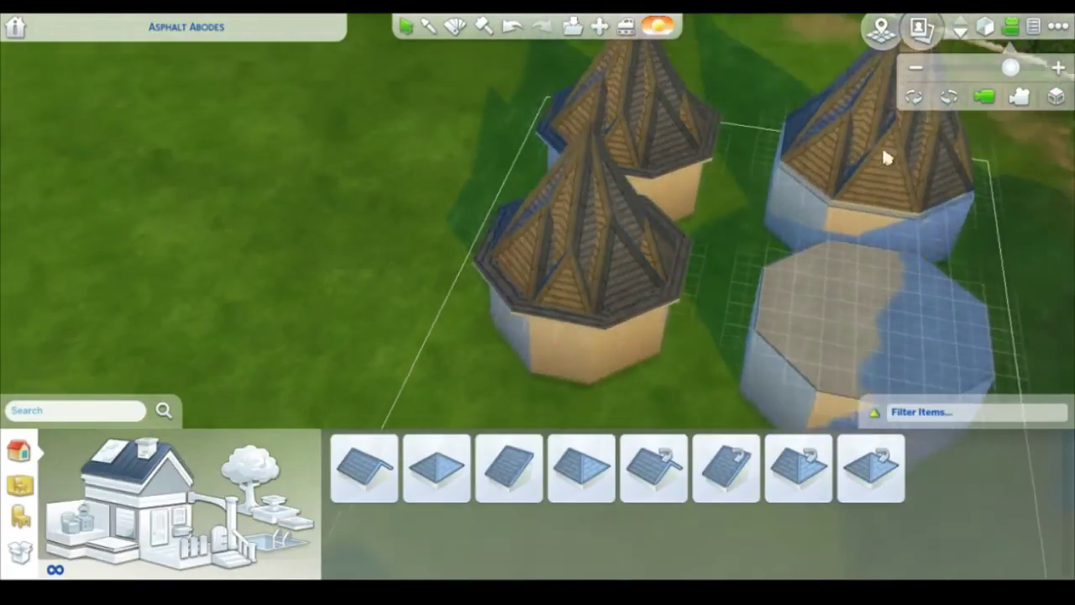
left_click(913, 98)
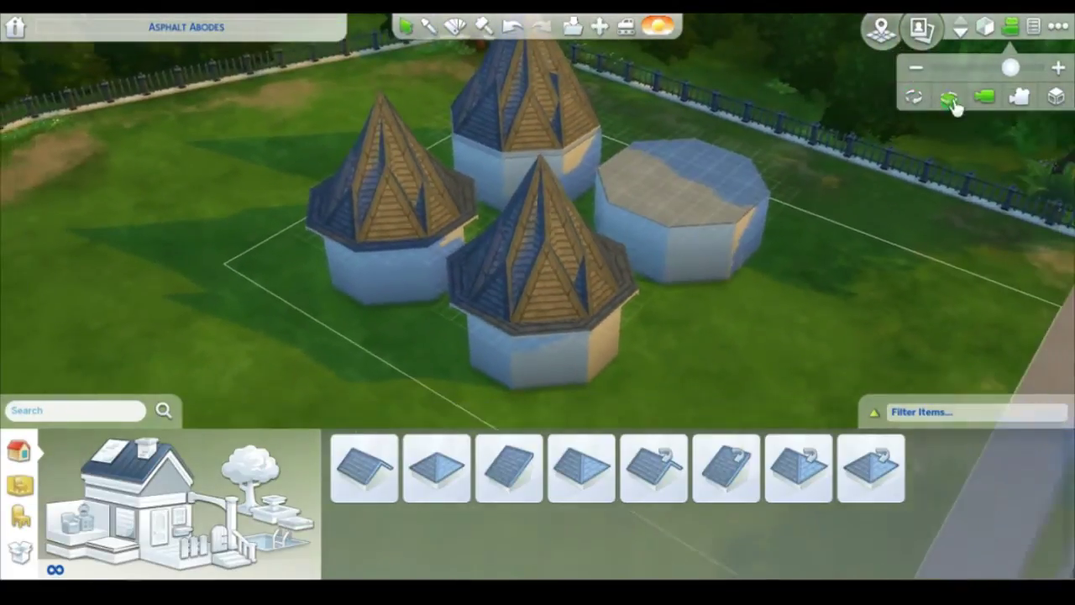
left_click(951, 99)
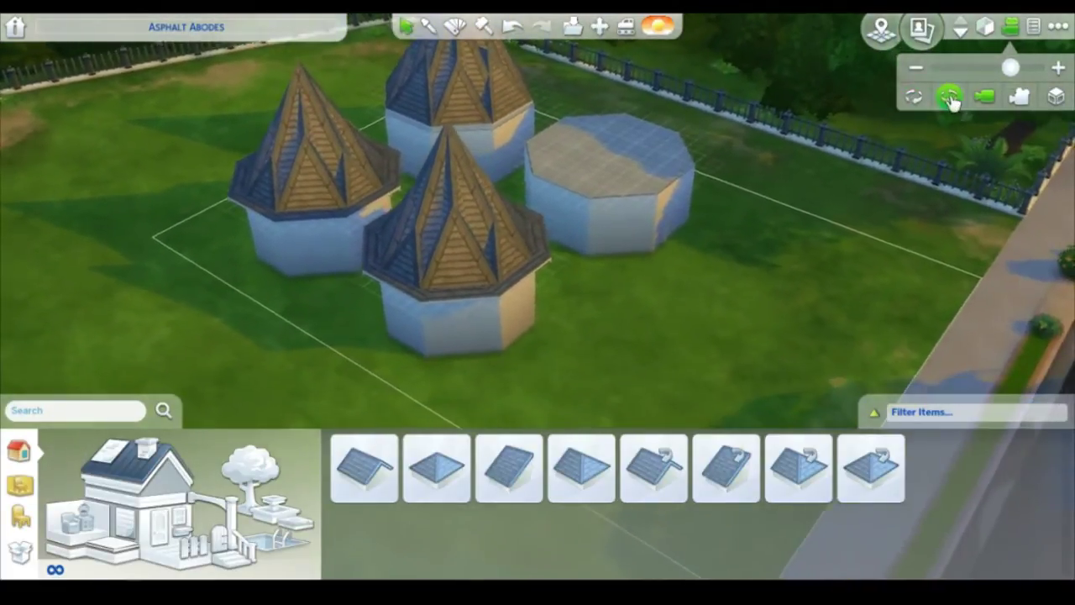
scroll(552, 221, "up", 5)
scroll(387, 361, "down", 2)
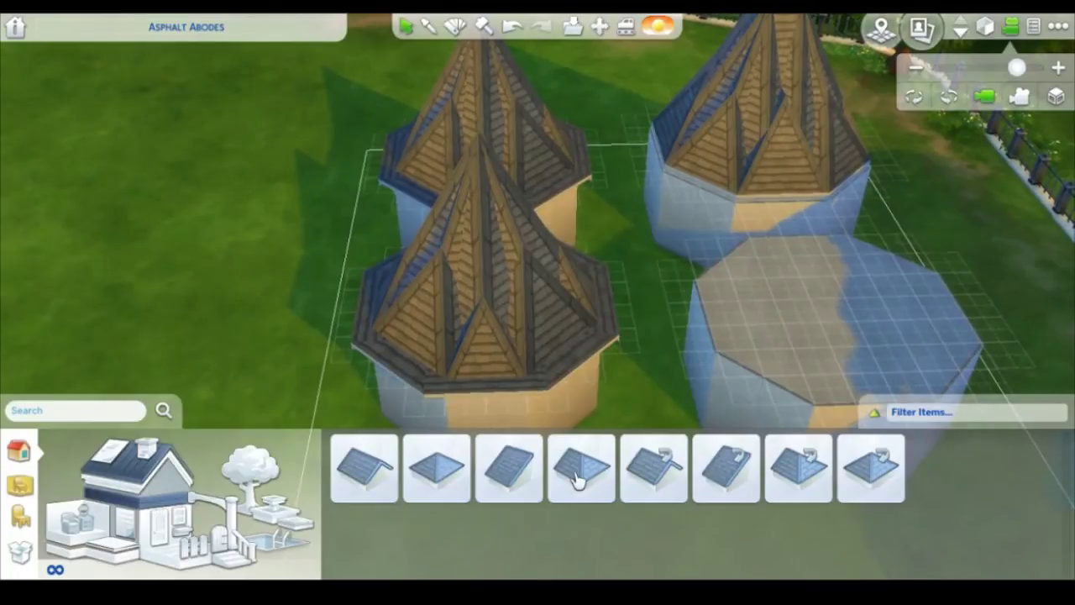
Step: Add the frieze with small dentil blocks around the top of the finished turret's walls
key("s")
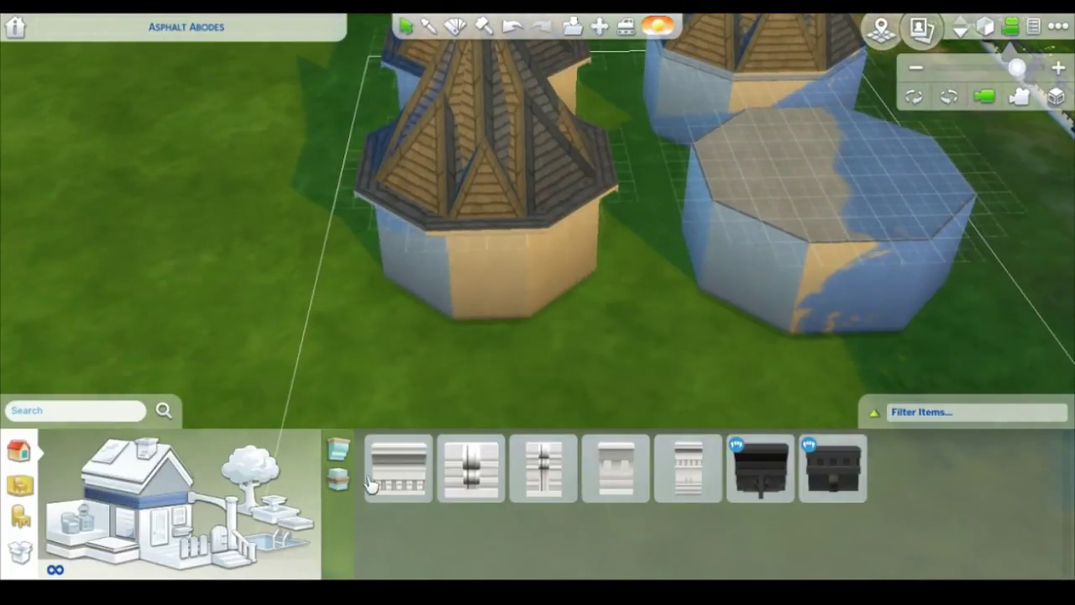
left_click(339, 489)
left_click(518, 286)
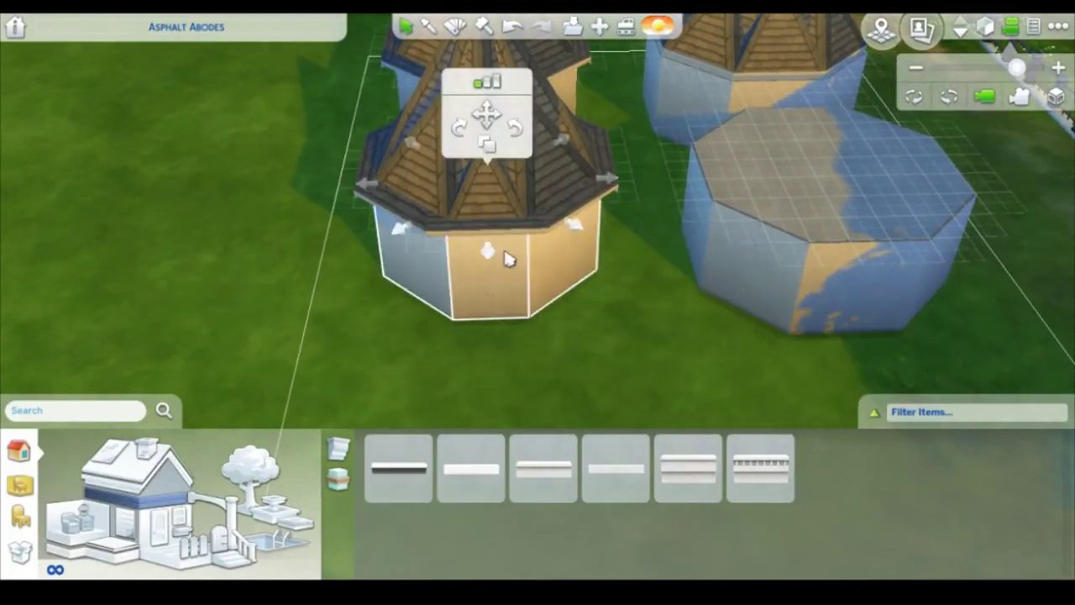
scroll(521, 286, "down", 1)
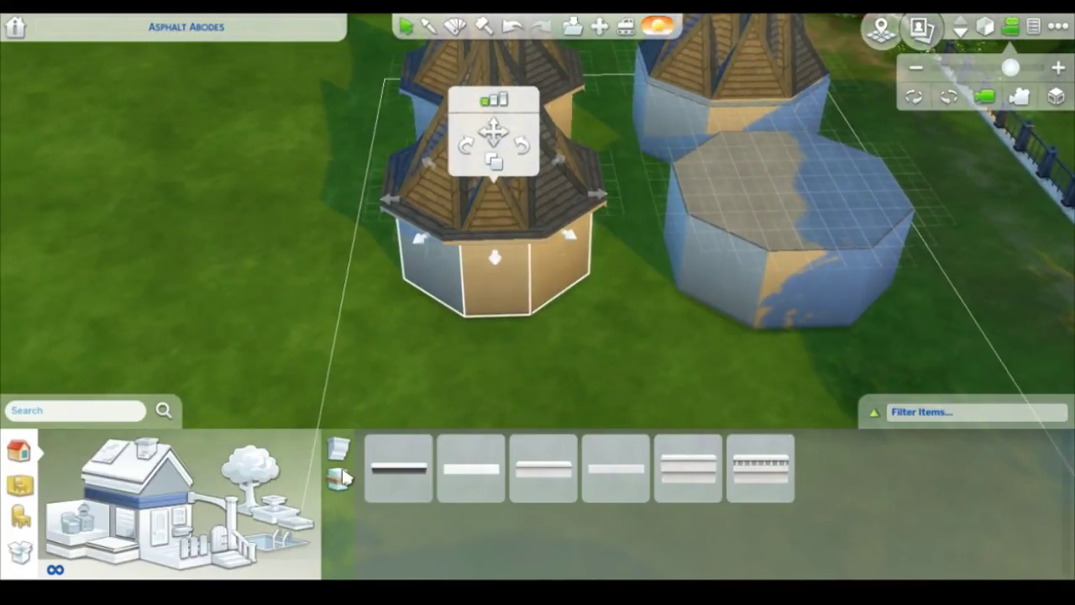
left_click(348, 455)
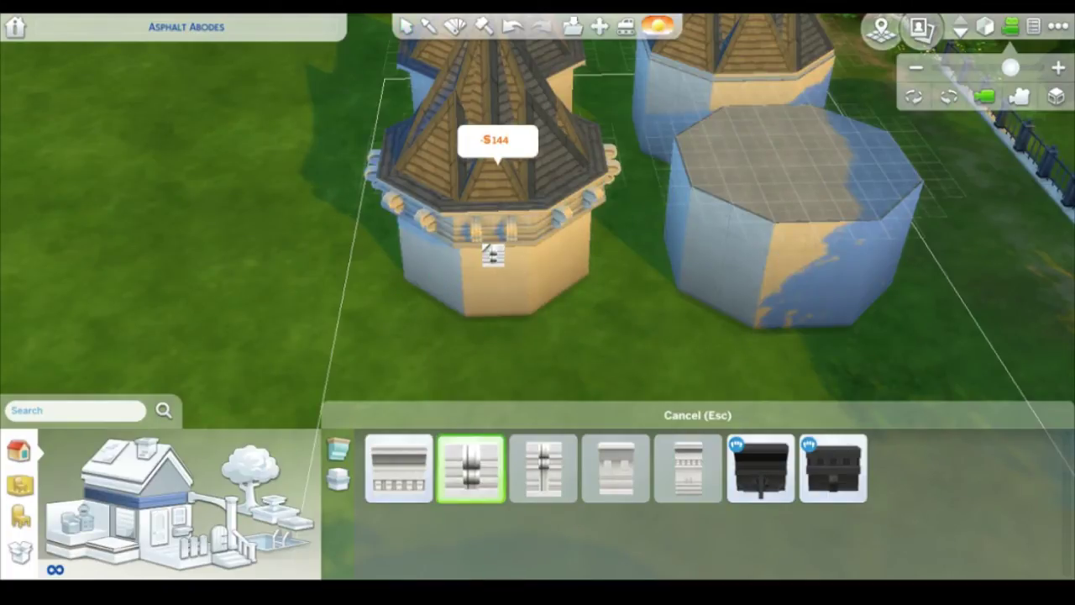
left_click(398, 468)
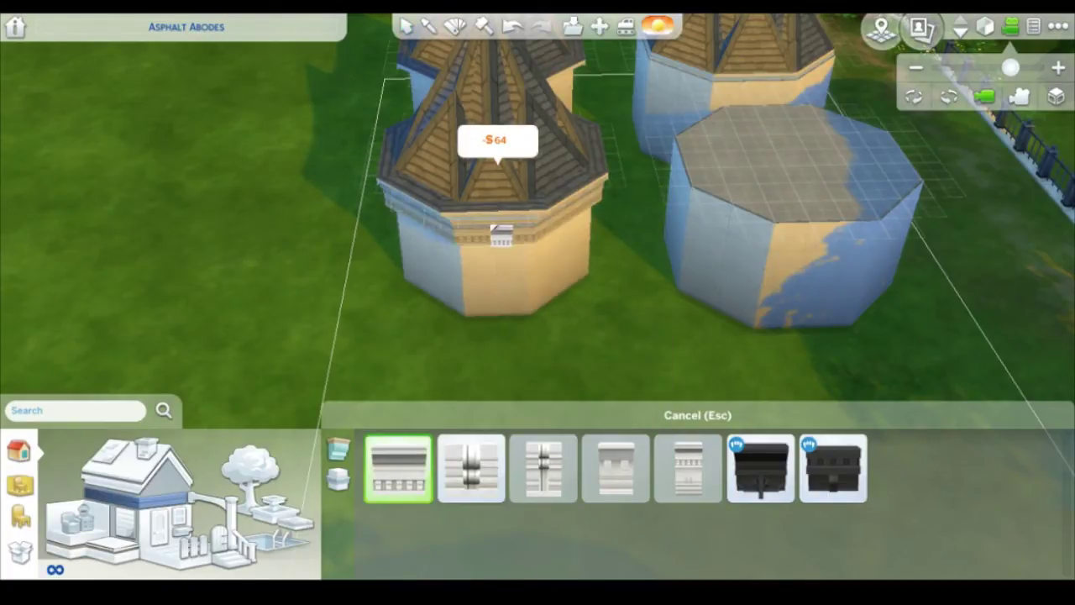
scroll(482, 239, "down", 2)
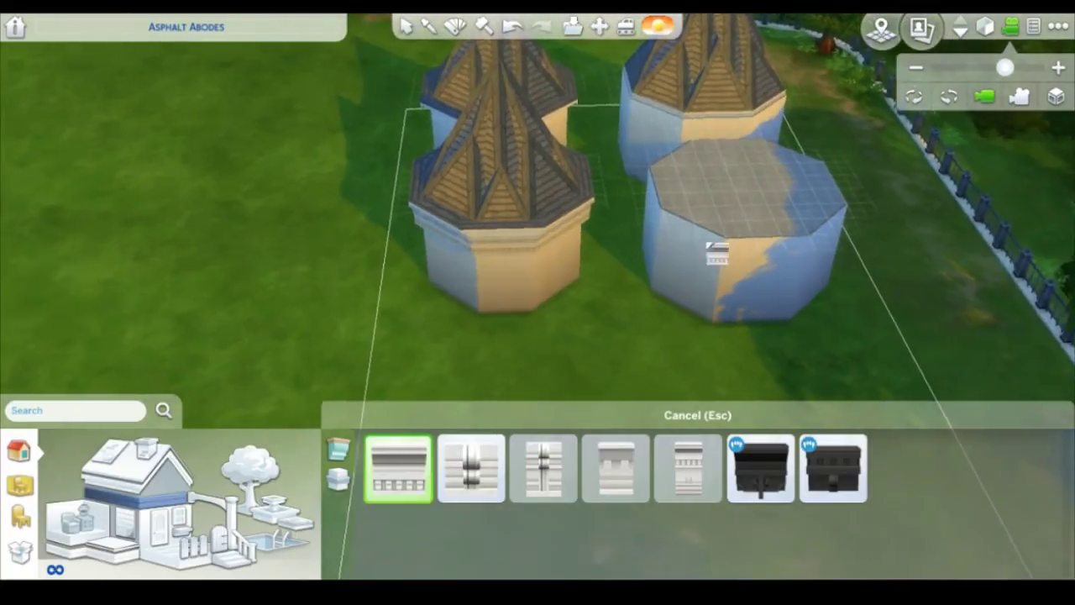
Step: Cover all the finished turret's roof pieces with the rounded scale shingles in the orange-brown colour
scroll(864, 183, "up", 2)
left_click(118, 453)
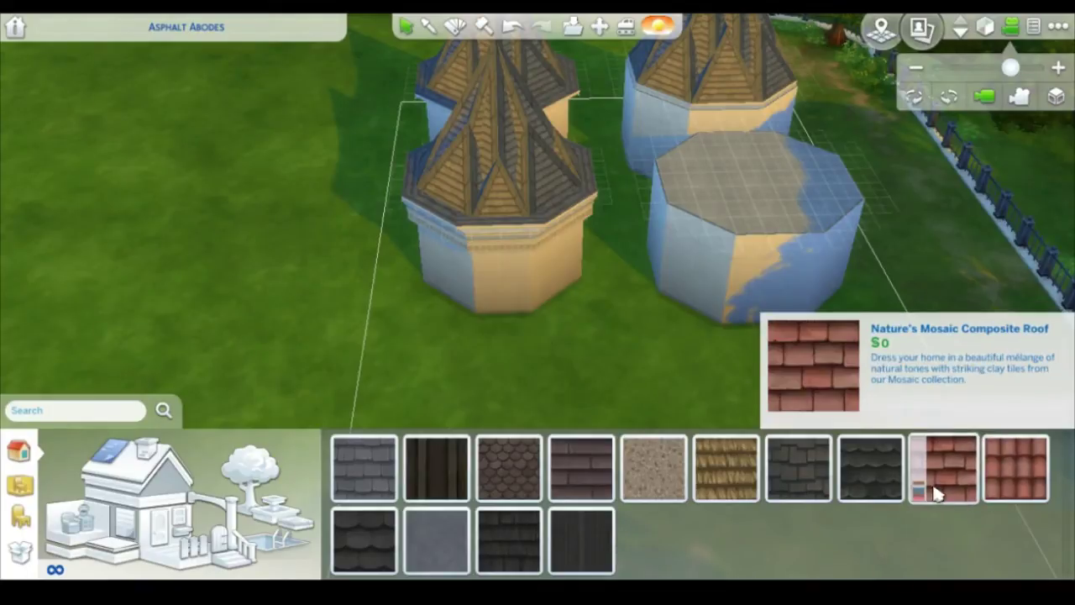
left_click(500, 491)
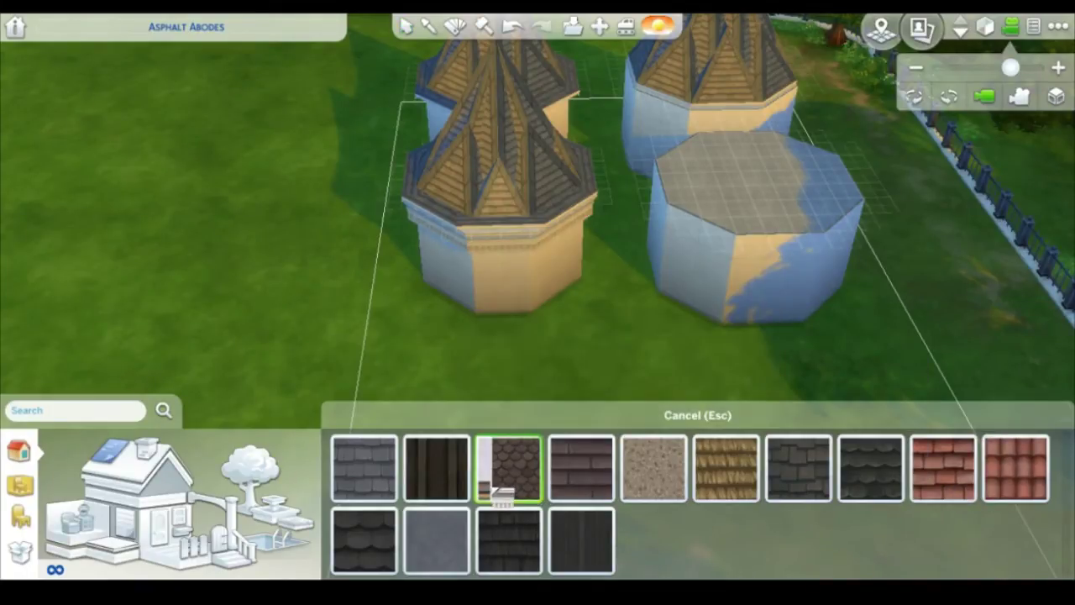
left_click(446, 442)
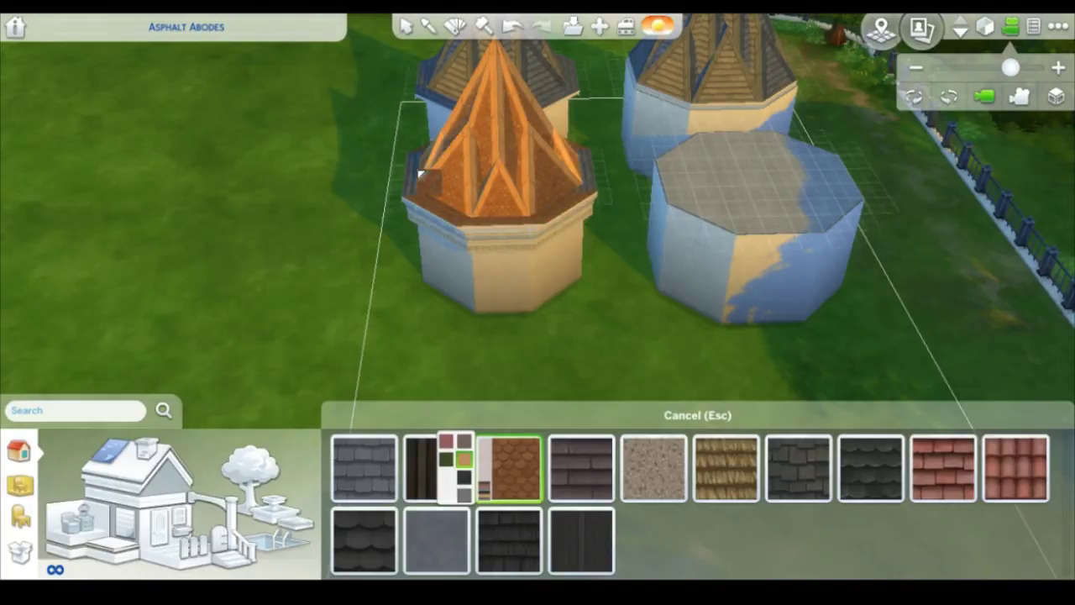
scroll(899, 160, "down", 3)
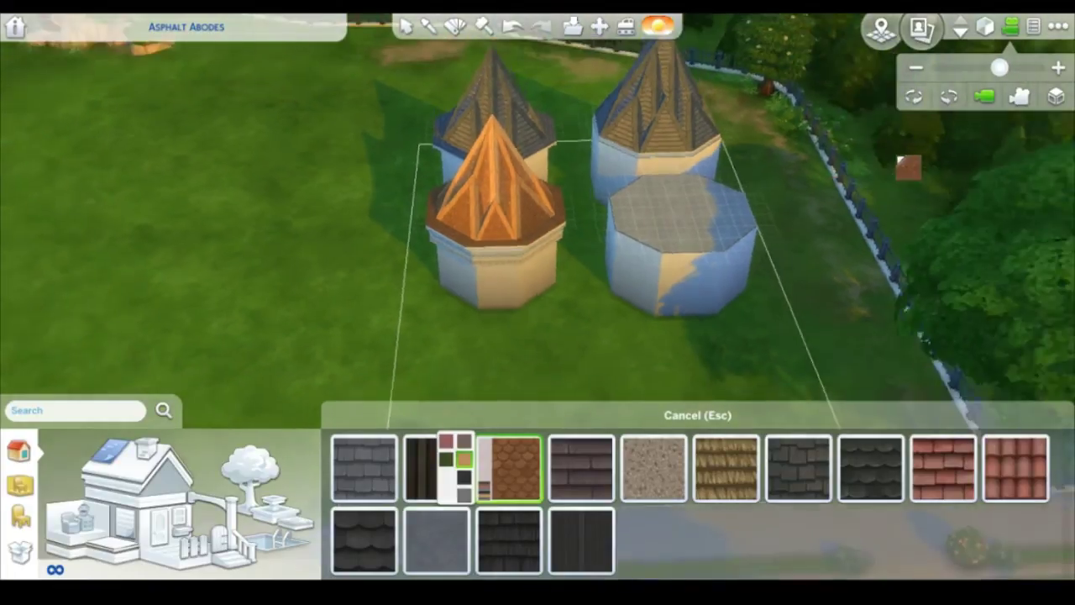
scroll(880, 199, "up", 3)
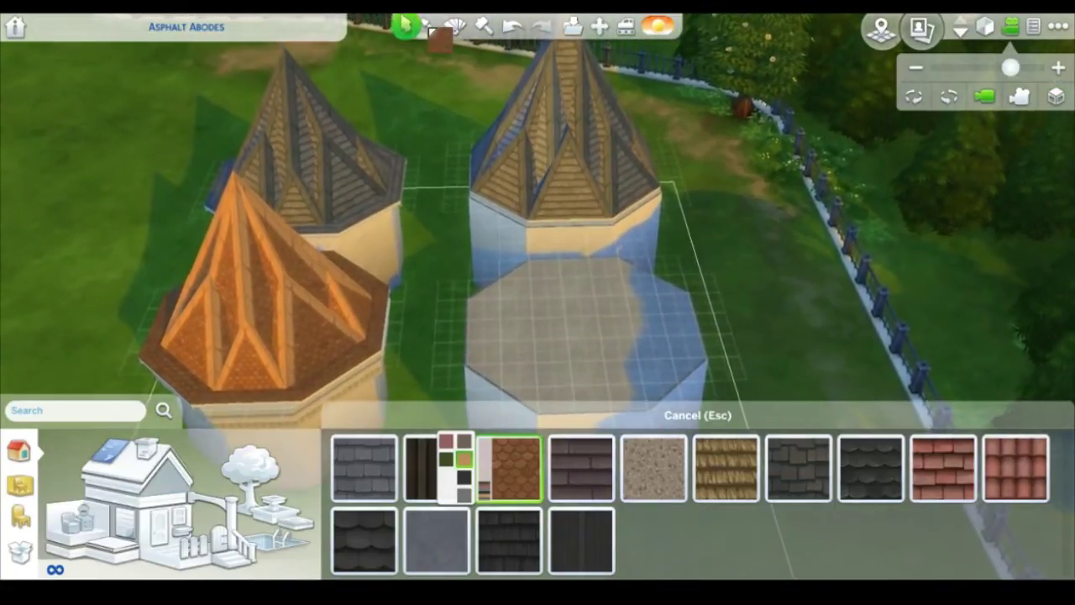
left_click(408, 25)
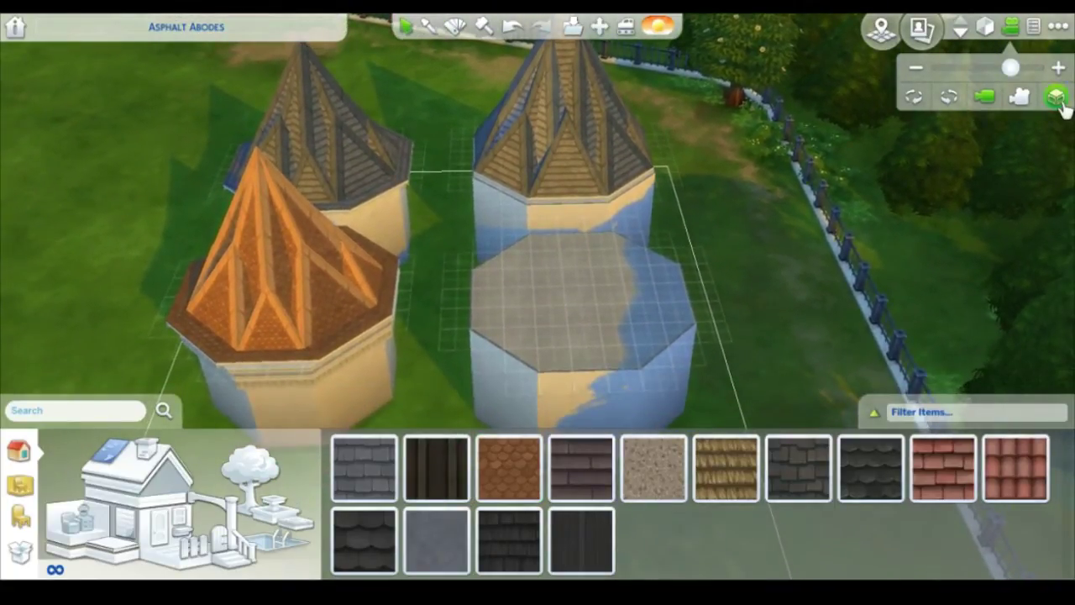
Step: Place a Hipped Roof on the uncovered octagonal building and stretch it until its four corners reach the diagonal walls
left_click(1055, 96)
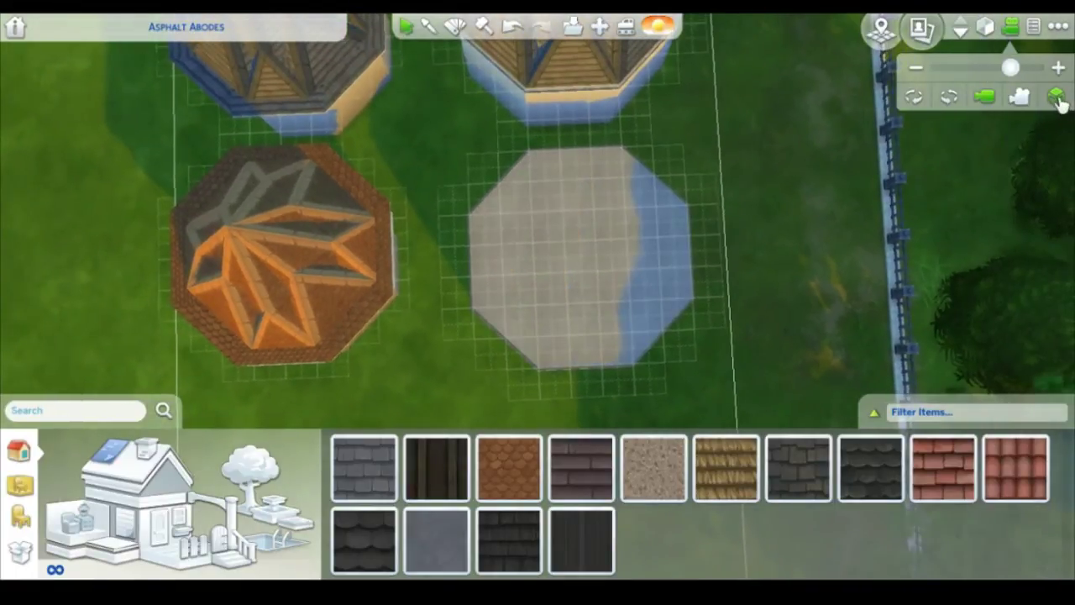
left_click(1055, 97)
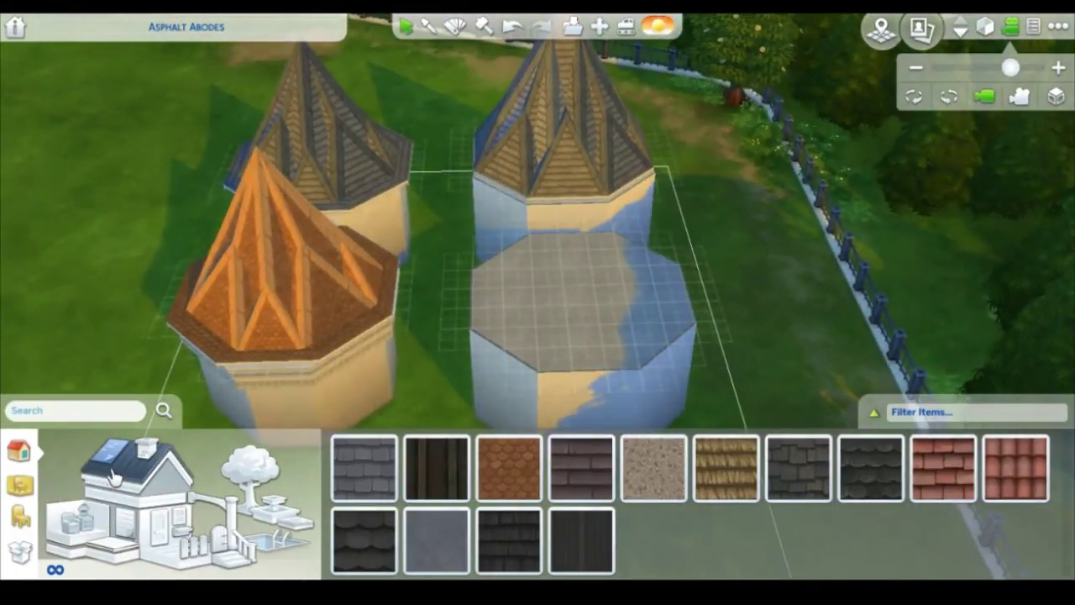
left_click(110, 477)
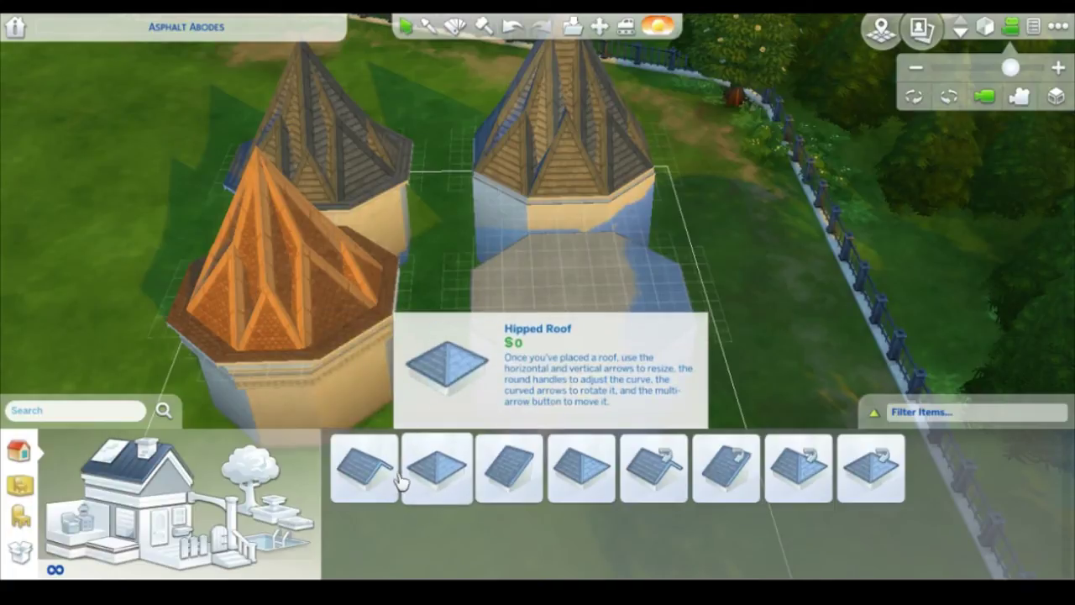
left_click(447, 495)
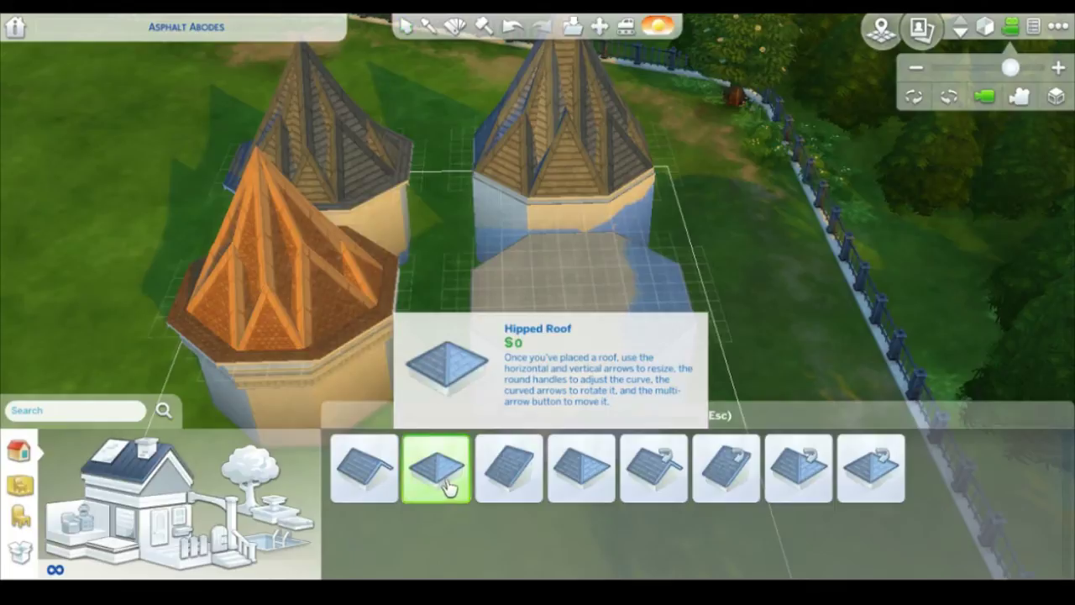
left_click(1055, 97)
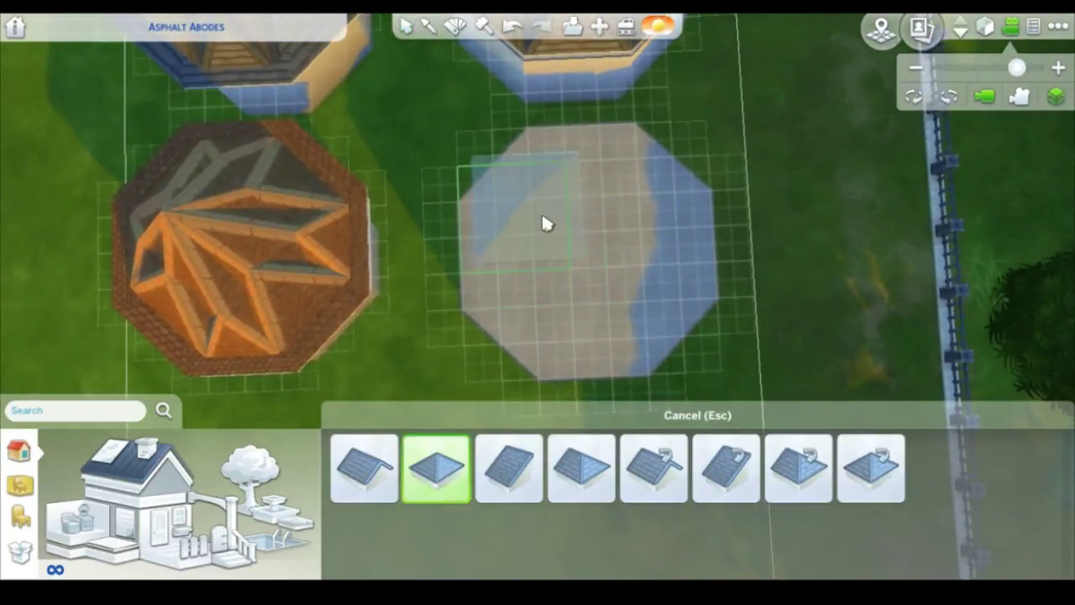
left_click(542, 218)
left_click_drag(710, 222, 708, 220)
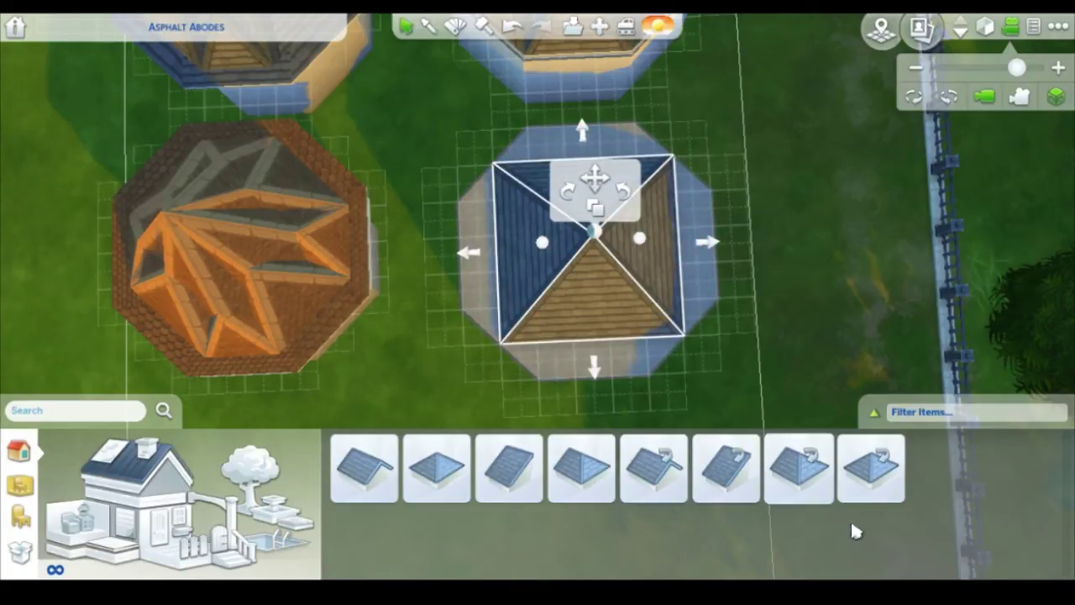
scroll(817, 285, "up", 5)
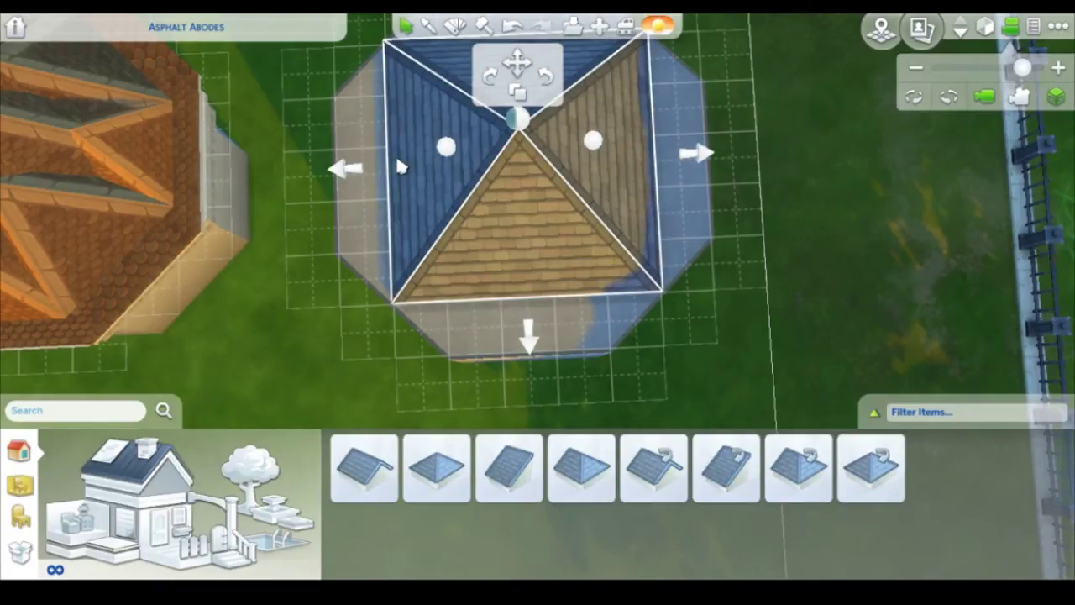
Step: Place a Hipped Roof (Diagonal) overlapping the straight hipped roof, with one corner at the middle of the octagon's straight wall
left_click(870, 474)
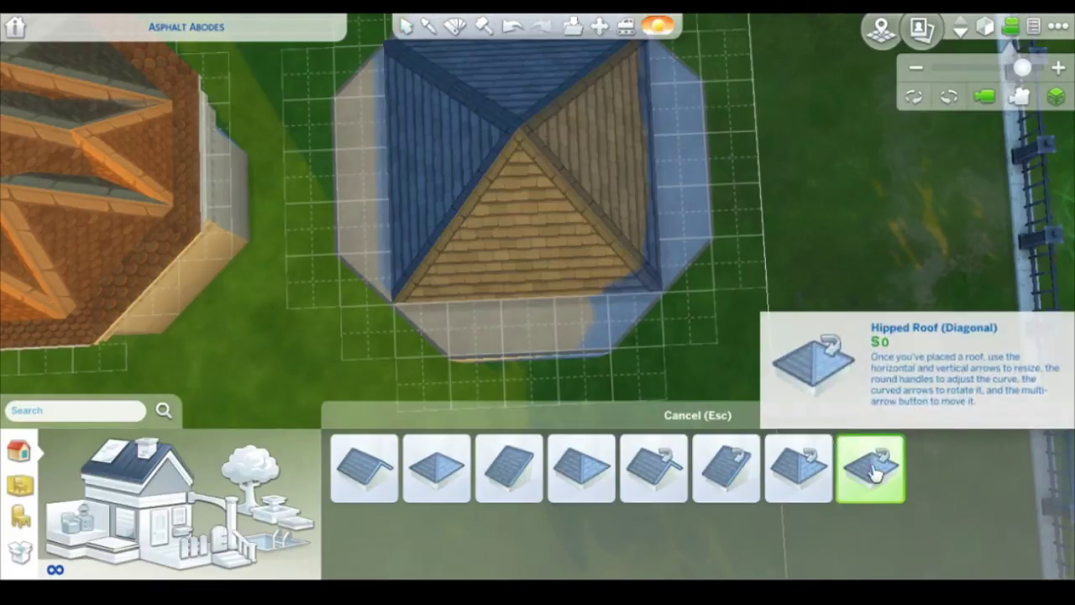
left_click(509, 237)
scroll(800, 228, "down", 3)
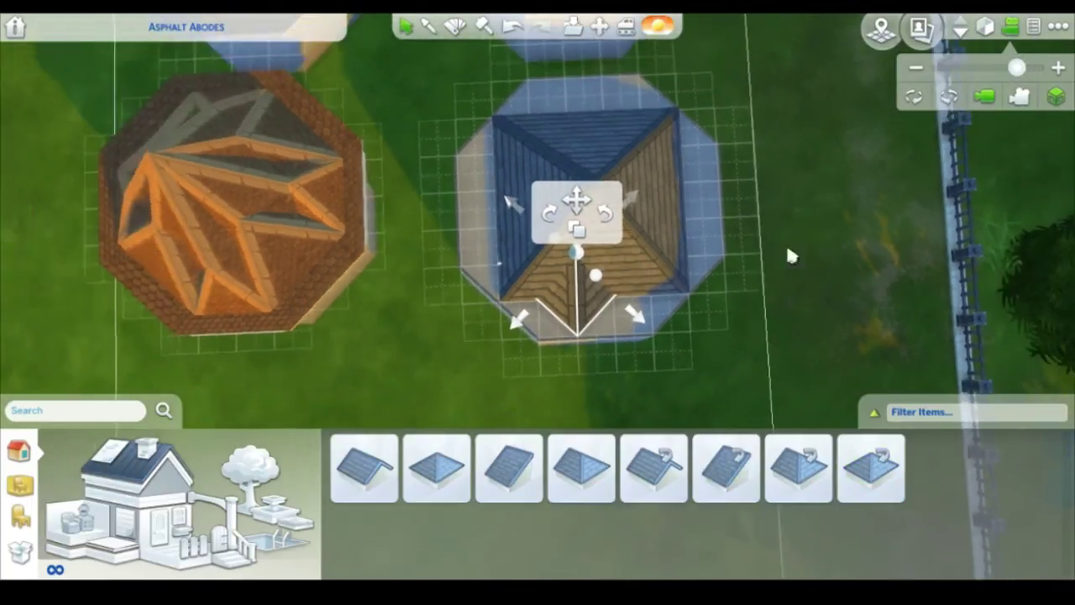
scroll(446, 386, "up", 5)
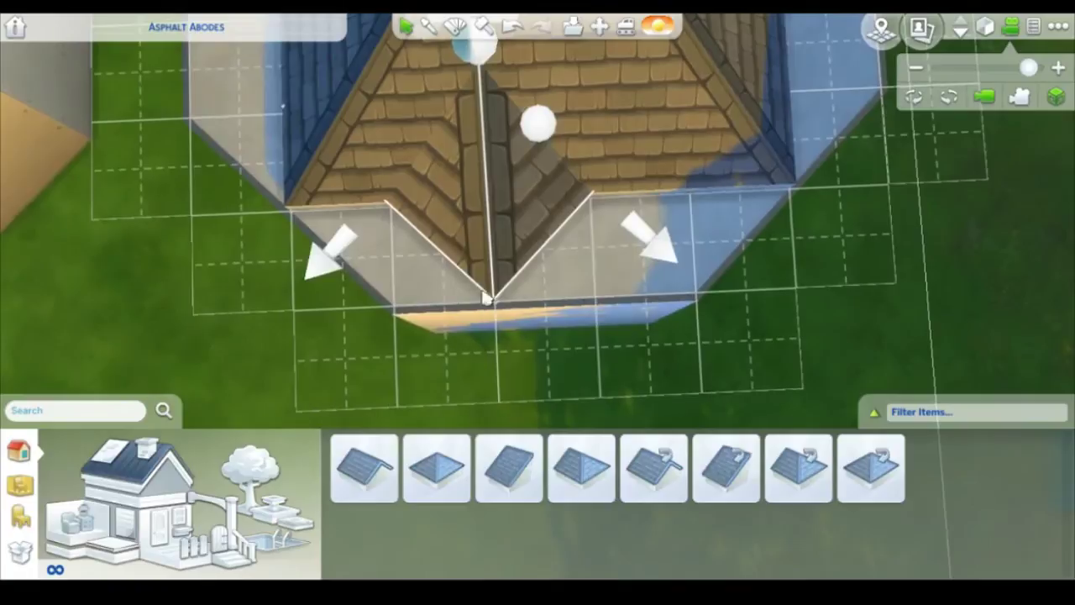